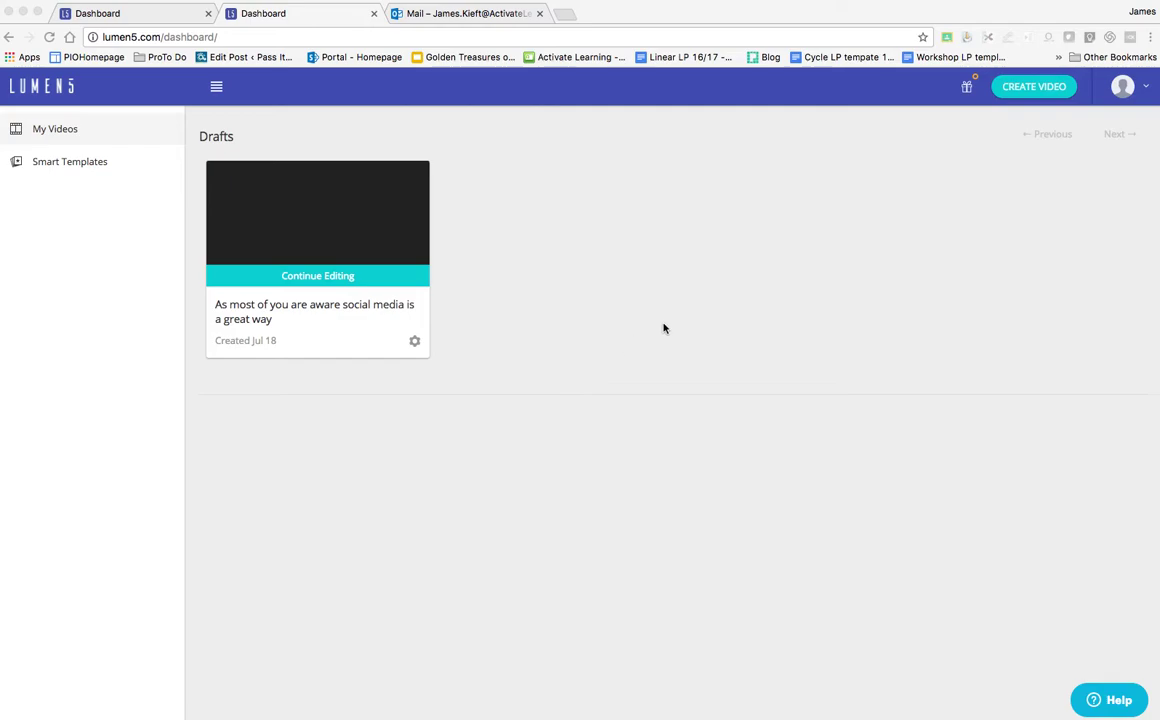
# Start a new Lumen5 video from your own pasted content and open a fresh browser tab
pyautogui.click(1018, 86)
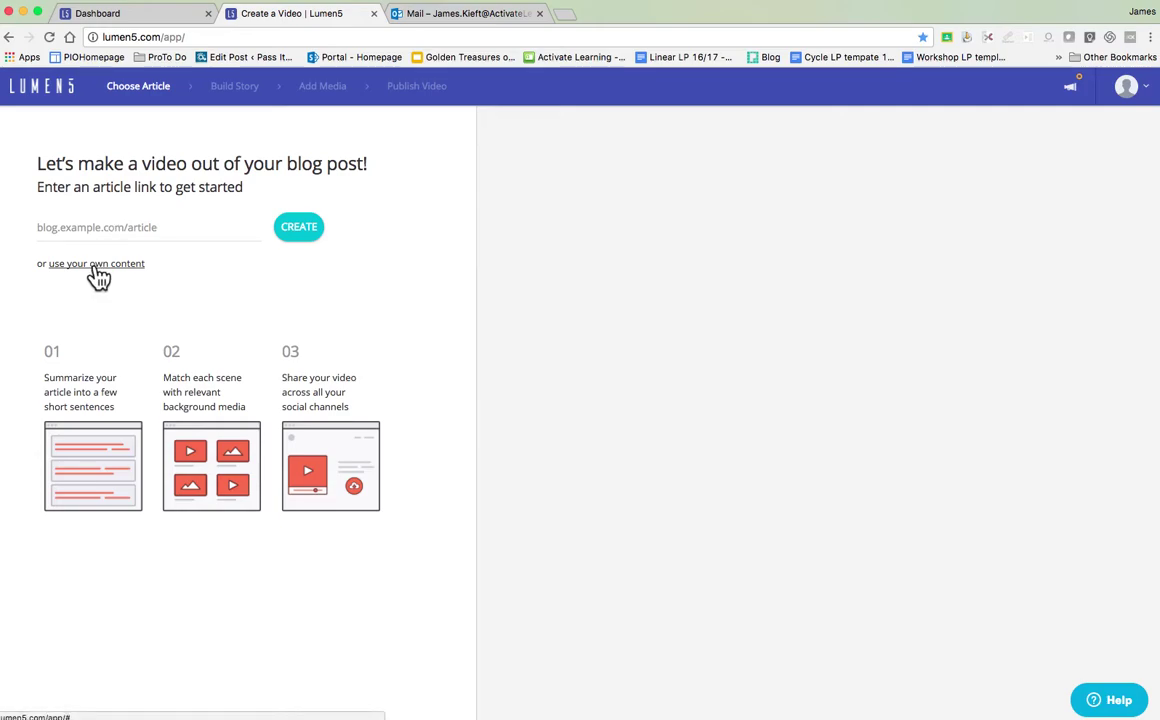
pyautogui.click(98, 266)
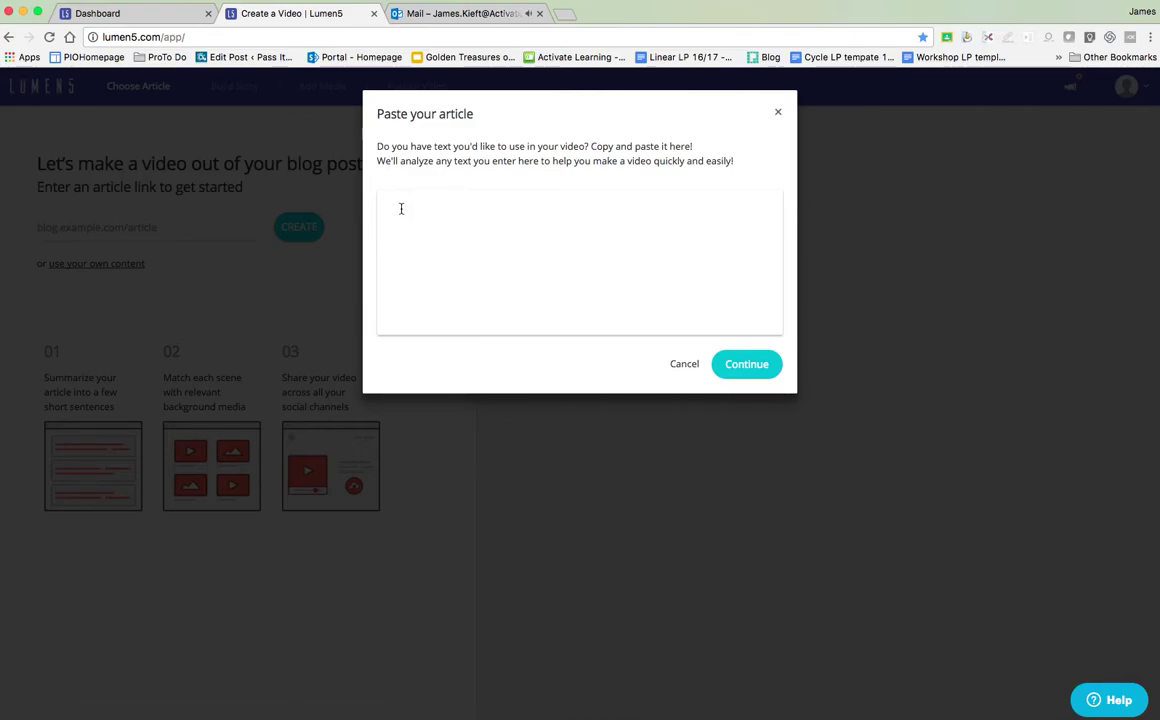
pyautogui.click(567, 15)
# Close the Mail tab and load the James blog address
pyautogui.click(539, 13)
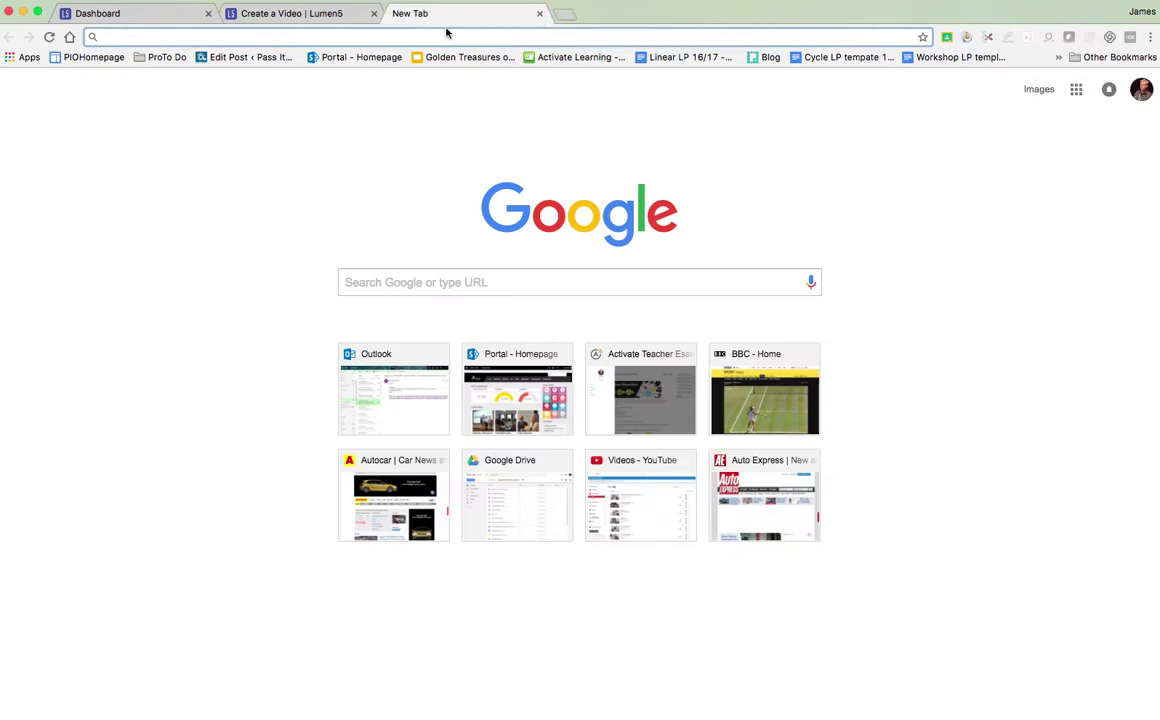
pyautogui.write('james')
pyautogui.press('Return')
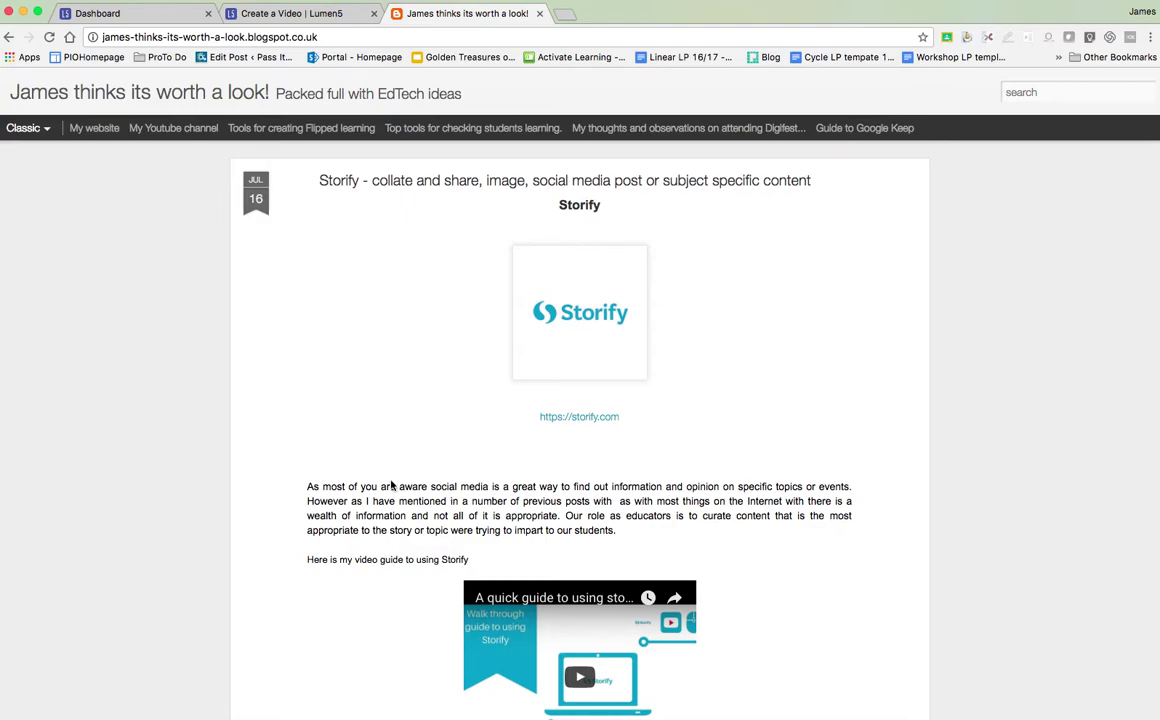
# Select the Storify post's opening paragraph and place the cursor in Lumen5's article box
pyautogui.scroll(-5, 394, 476)
pyautogui.scroll(-2, 394, 476)
pyautogui.scroll(-3, 360, 460)
pyautogui.moveTo(308, 428); pyautogui.dragTo(842, 563)
pyautogui.scroll(3, 820, 548)
pyautogui.scroll(3, 668, 497)
pyautogui.moveTo(308, 333); pyautogui.dragTo(643, 374)
pyautogui.press('super+c')
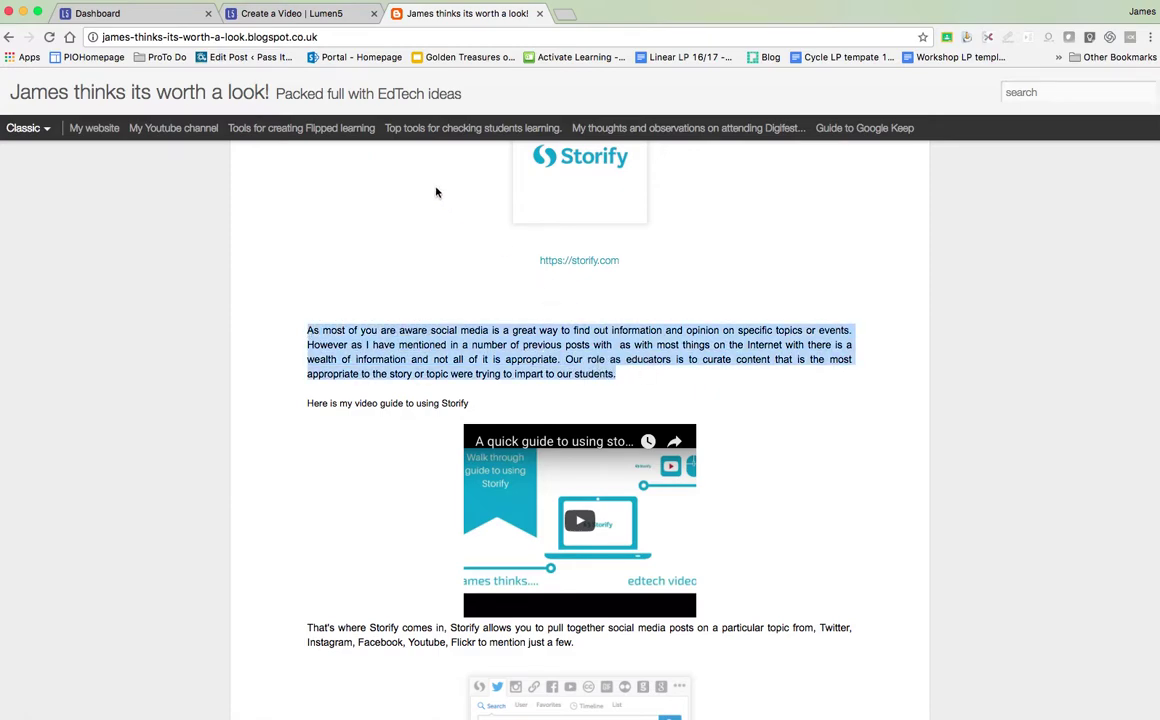
pyautogui.click(273, 15)
pyautogui.click(411, 204)
# Paste the opening paragraph, then add the 'That's where Storify comes in' paragraph after it
pyautogui.press('super+v')
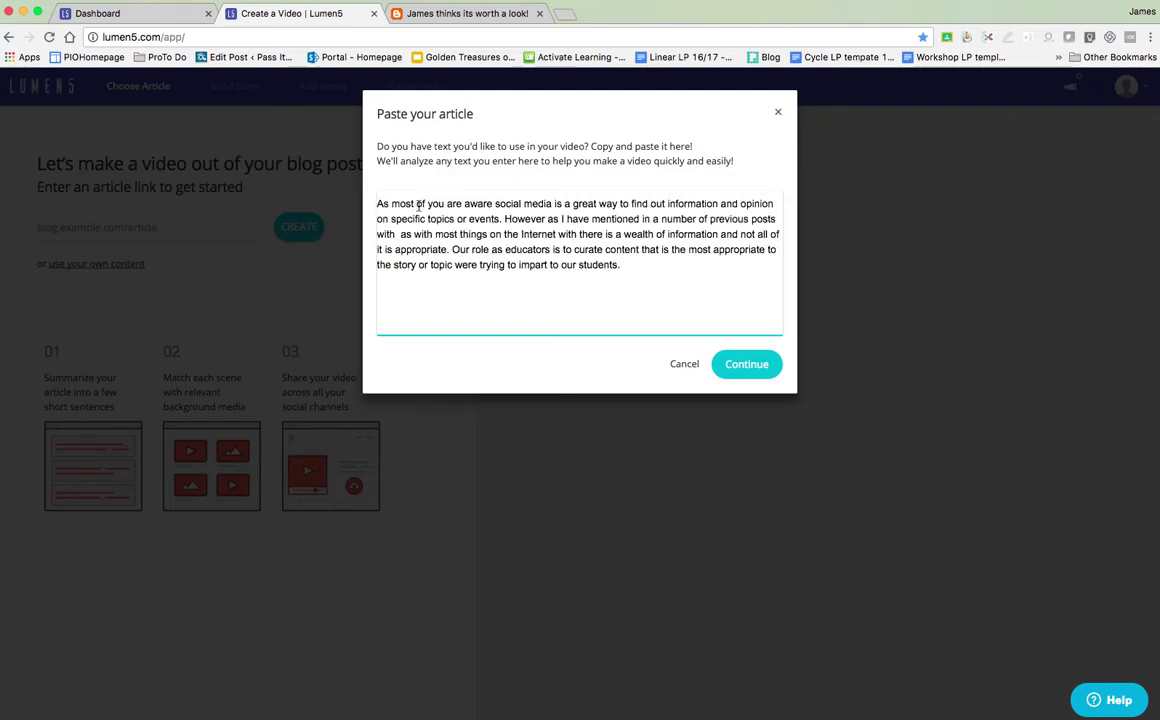
pyautogui.click(460, 13)
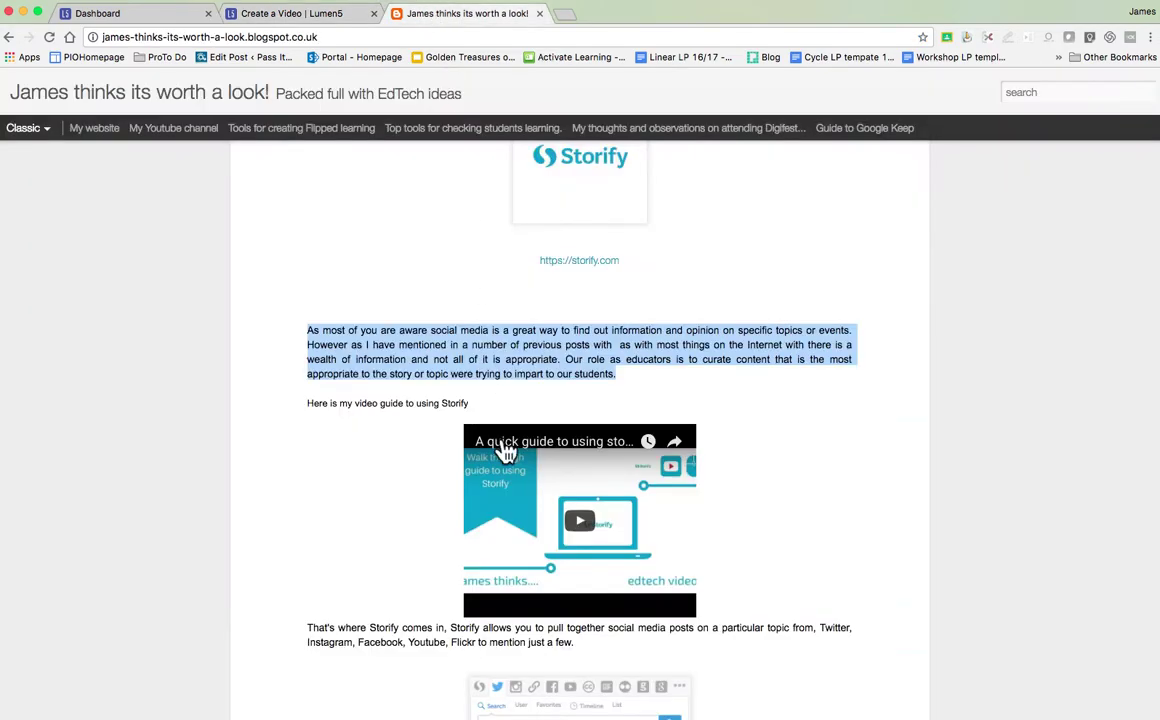
pyautogui.scroll(-5, 503, 556)
pyautogui.moveTo(310, 441)
pyautogui.mouseDown()
pyautogui.moveTo(587, 462)
pyautogui.moveTo(293, 444)
pyautogui.mouseUp()
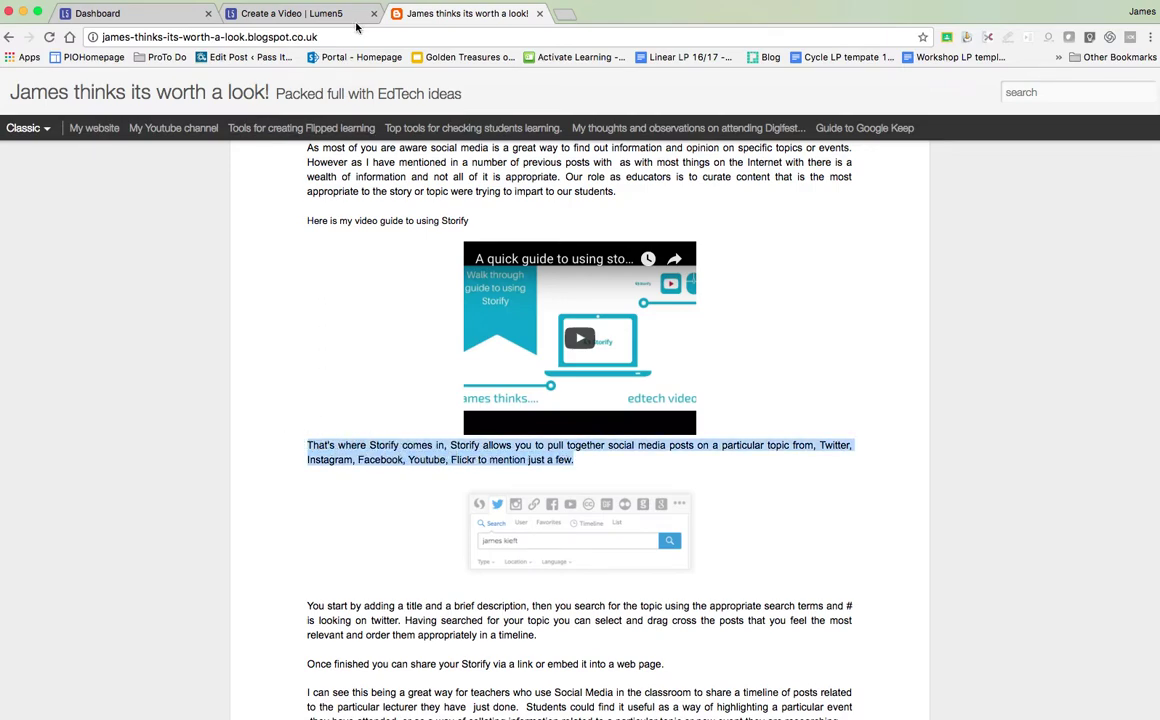
pyautogui.click(300, 14)
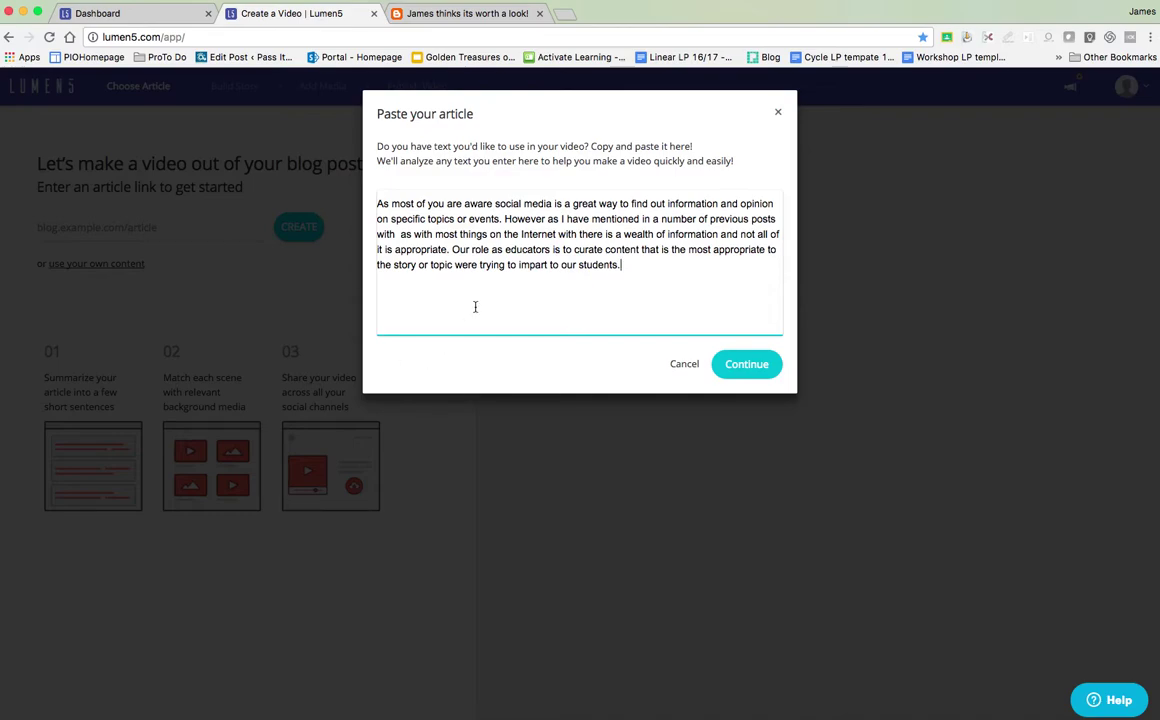
pyautogui.write("That's where Storify comes in, Storify allows you to pull together social media posts on a particular topic from, Twitter, Instagram, Facebook, Youtube, Flickr to mention just a few.")
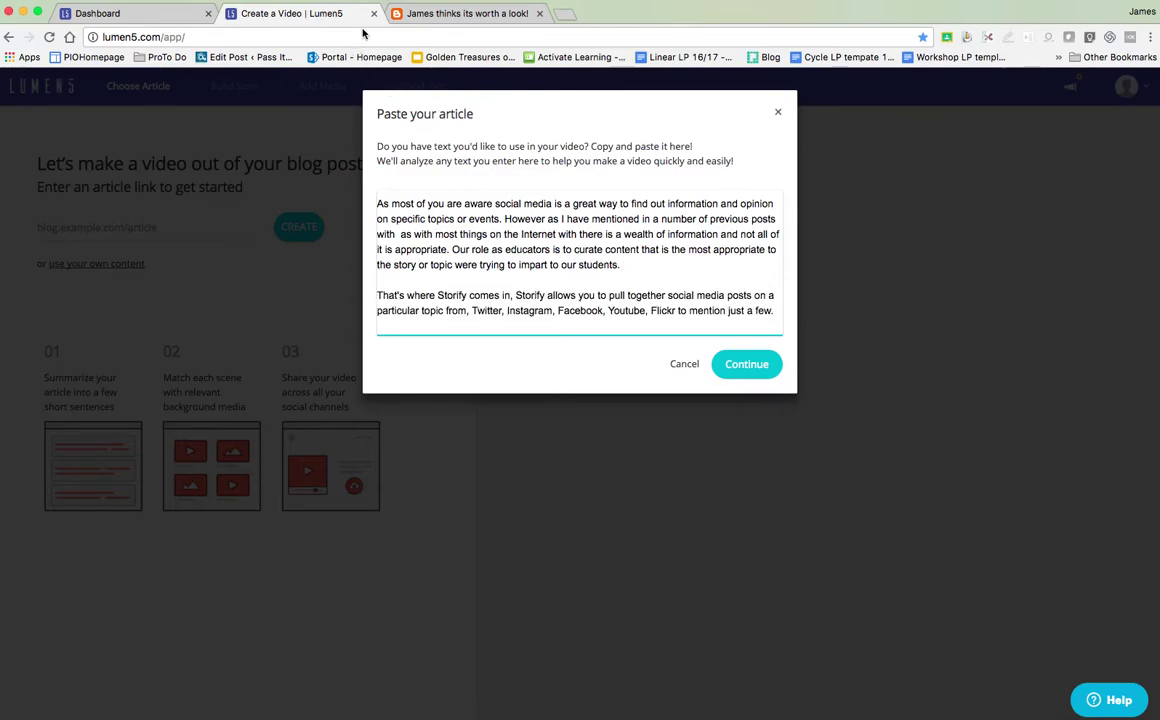
# Copy the post's final three paragraphs and paste them into the article text
pyautogui.click(447, 16)
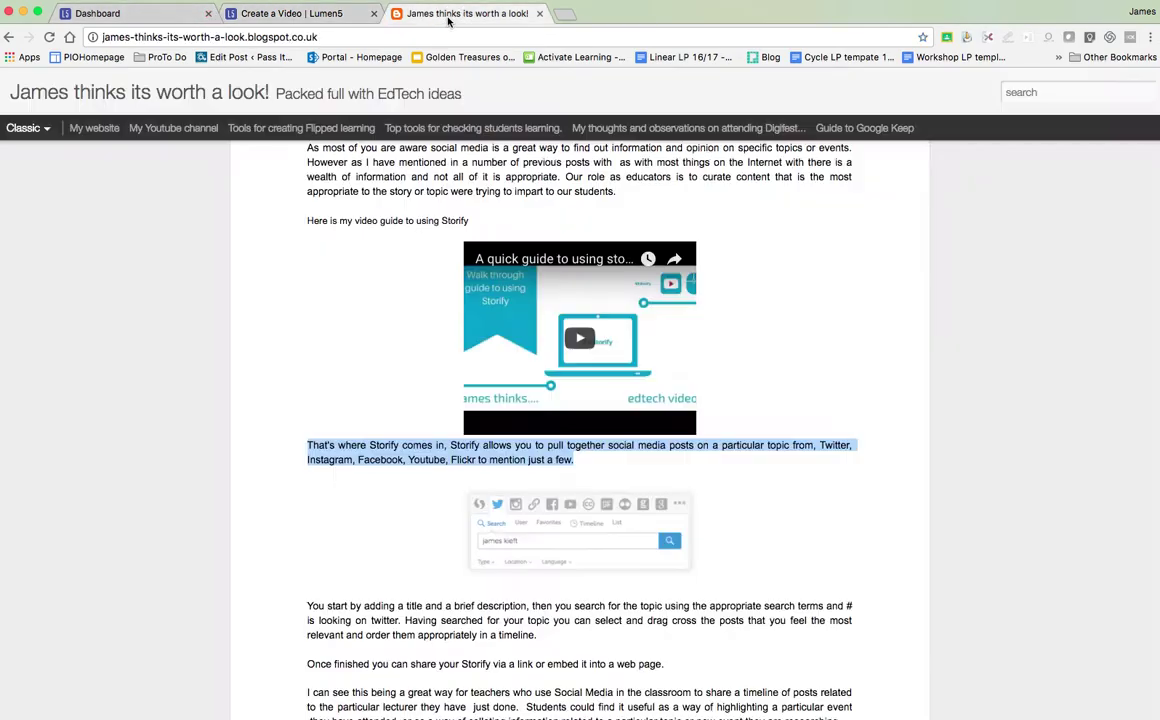
pyautogui.scroll(-3, 383, 570)
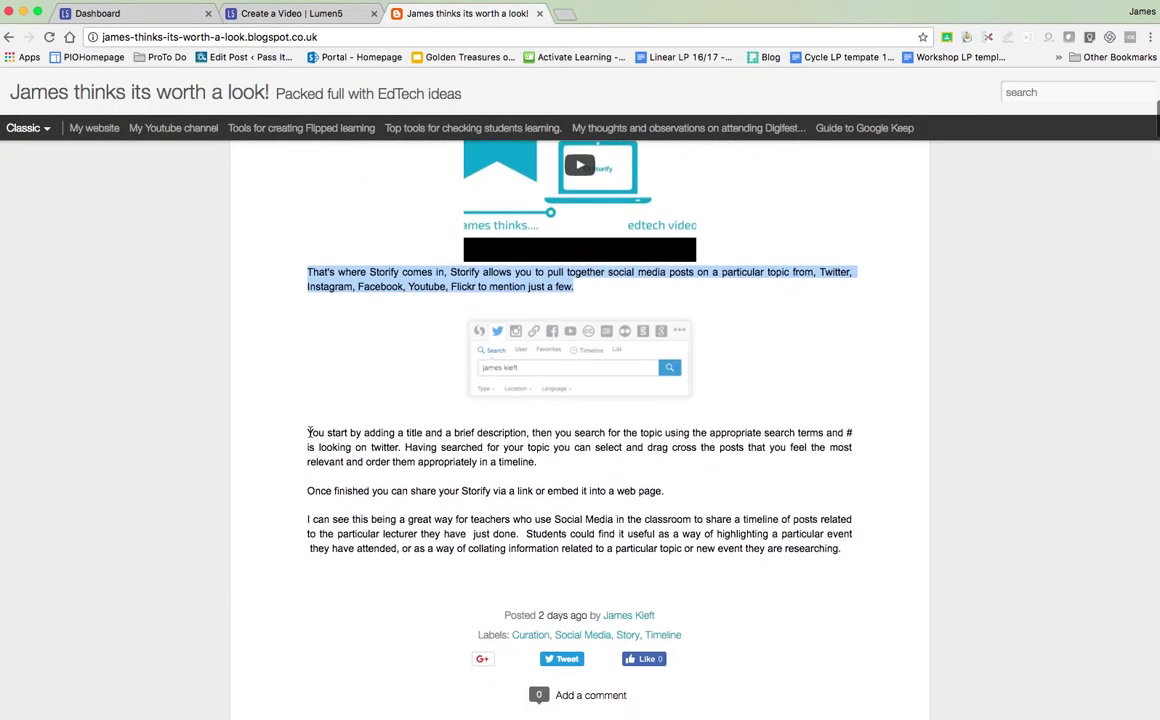
pyautogui.moveTo(309, 432); pyautogui.dragTo(845, 552)
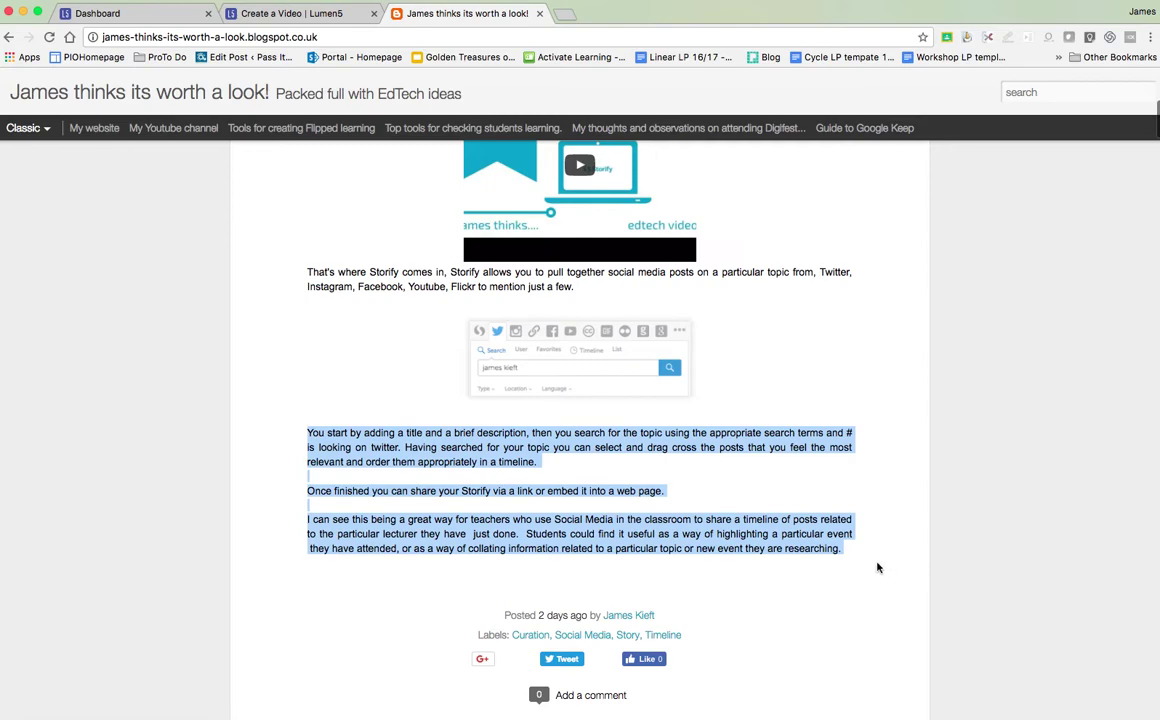
pyautogui.scroll(1, 870, 566)
pyautogui.scroll(2, 870, 566)
pyautogui.click(290, 13)
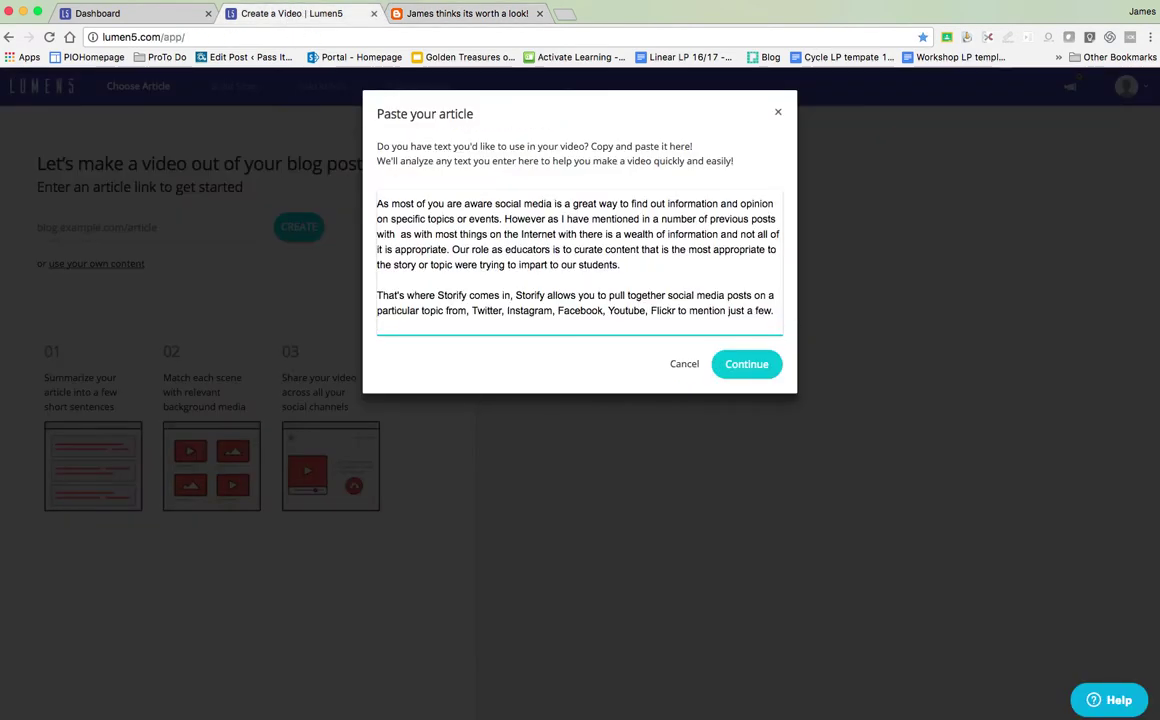
pyautogui.press('super+v')
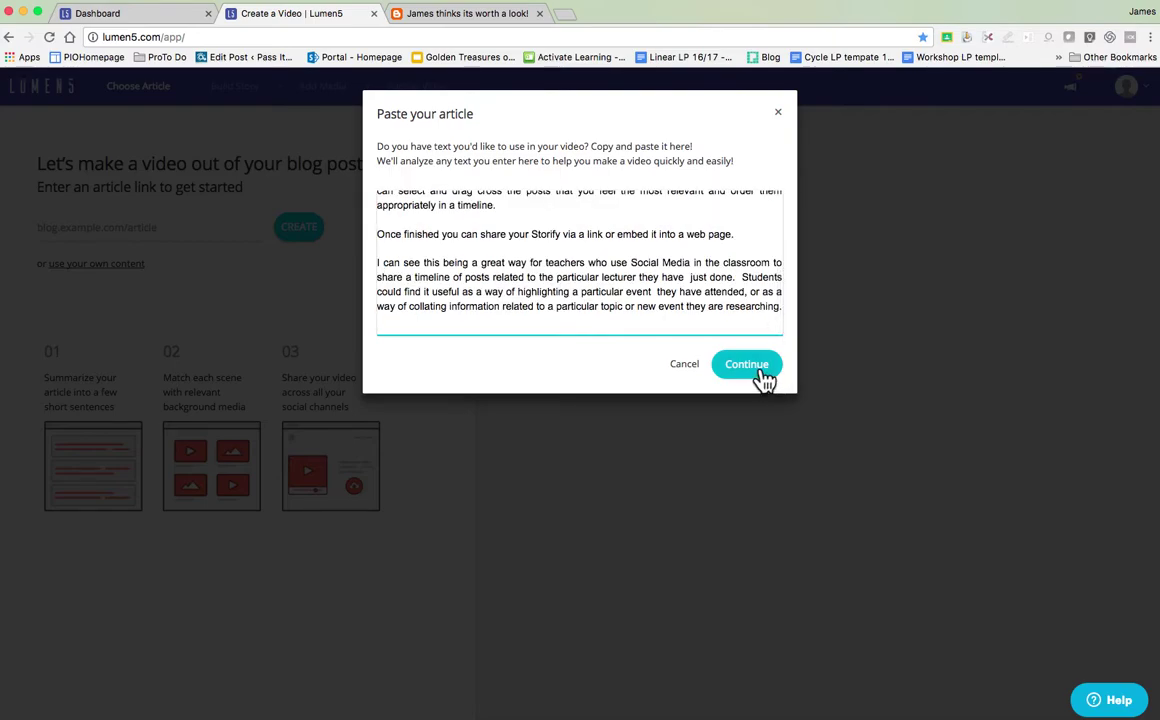
# Build the story and add the However sentence as scene two, trimmed to start with capital 'W'
pyautogui.click(762, 368)
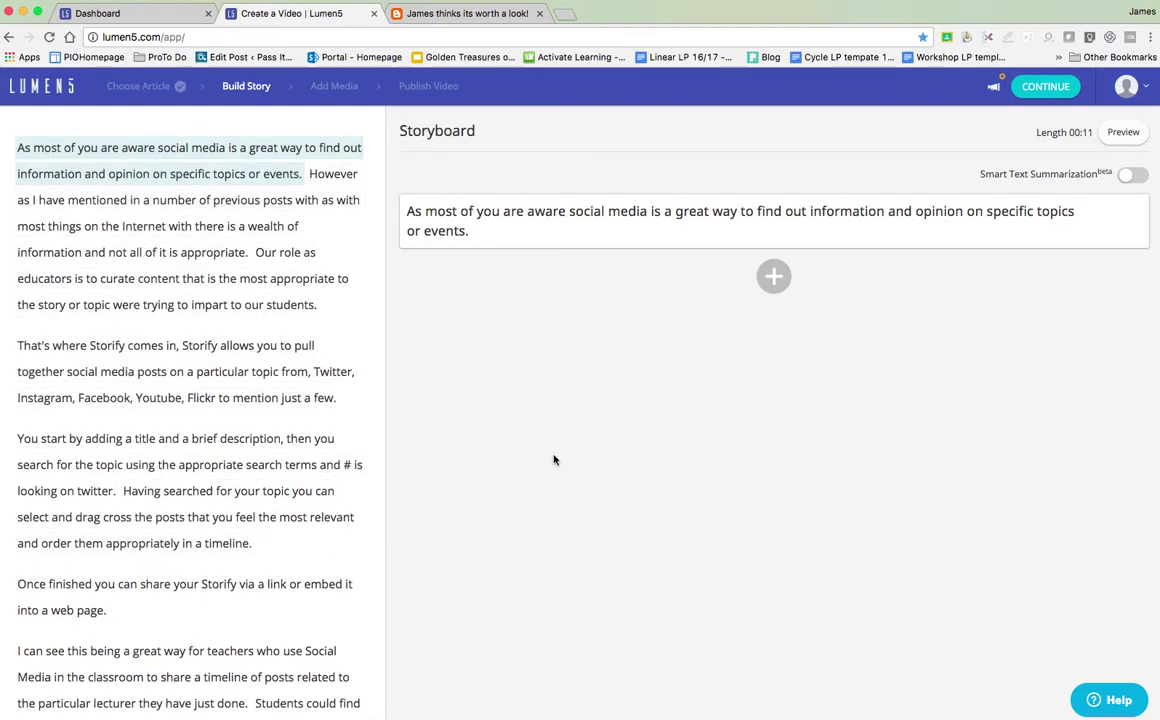
pyautogui.click(331, 192)
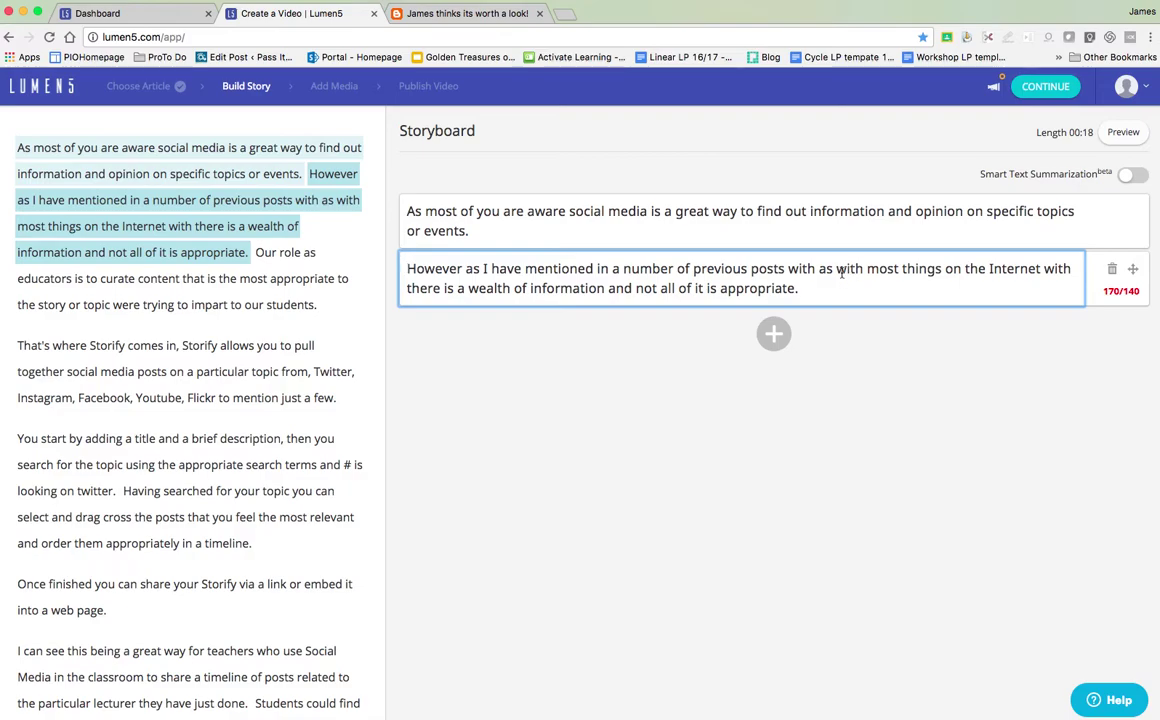
pyautogui.moveTo(838, 270); pyautogui.dragTo(407, 268)
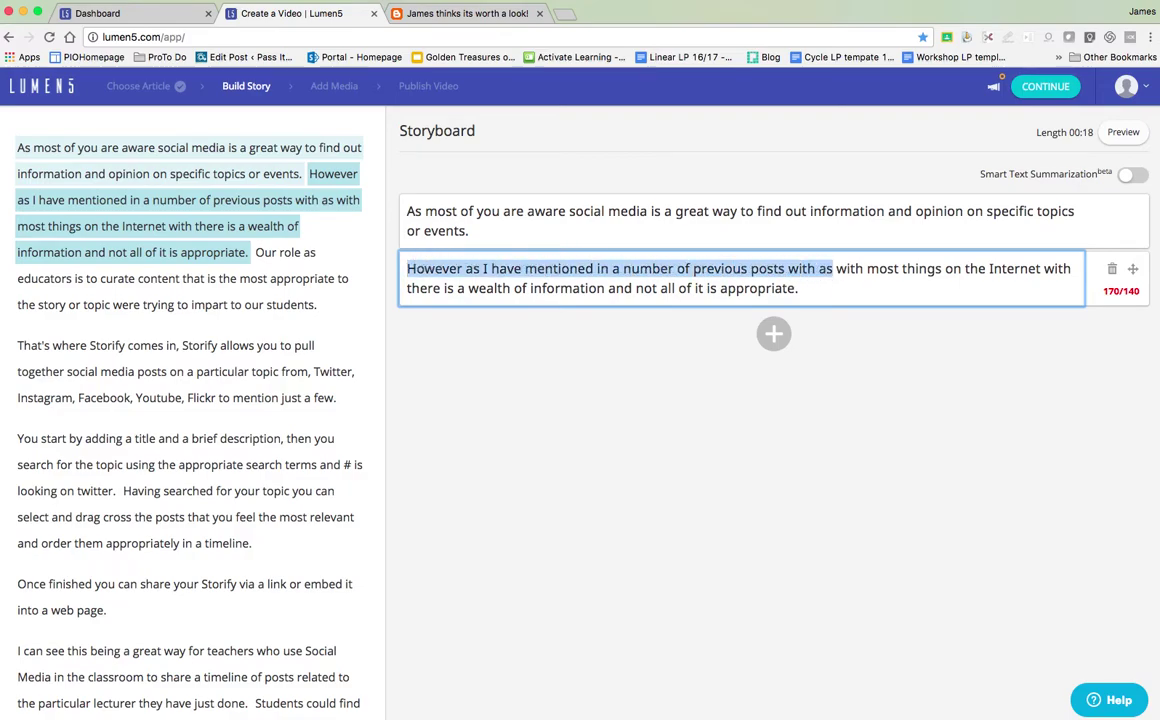
pyautogui.press('BackSpace')
pyautogui.click(414, 268)
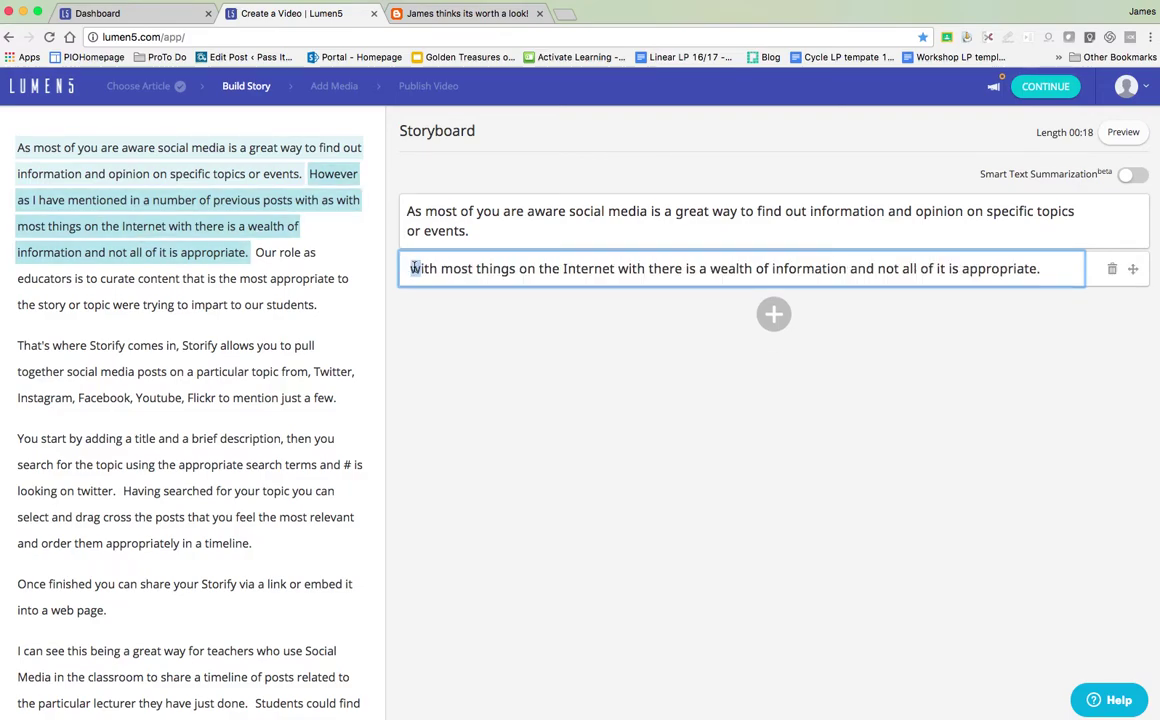
pyautogui.press('BackSpace')
pyautogui.write('W')
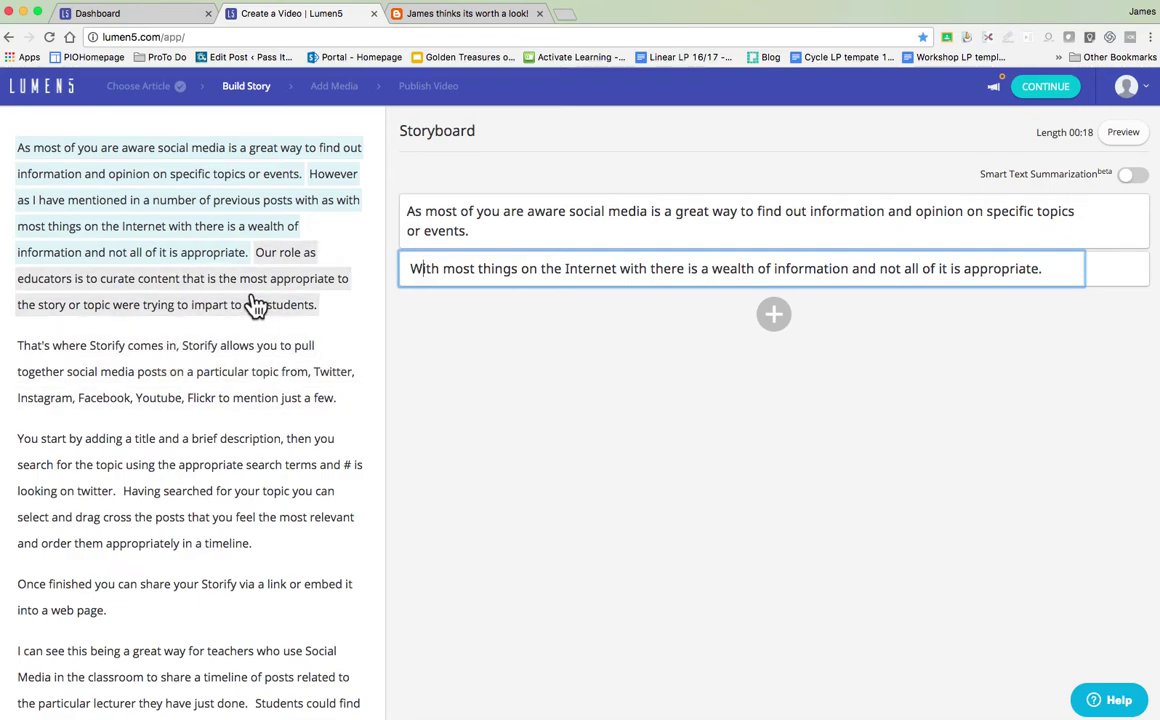
# Add the 'Our role as educators' sentence as scene three, ending at 'the most appropriate'
pyautogui.click(256, 305)
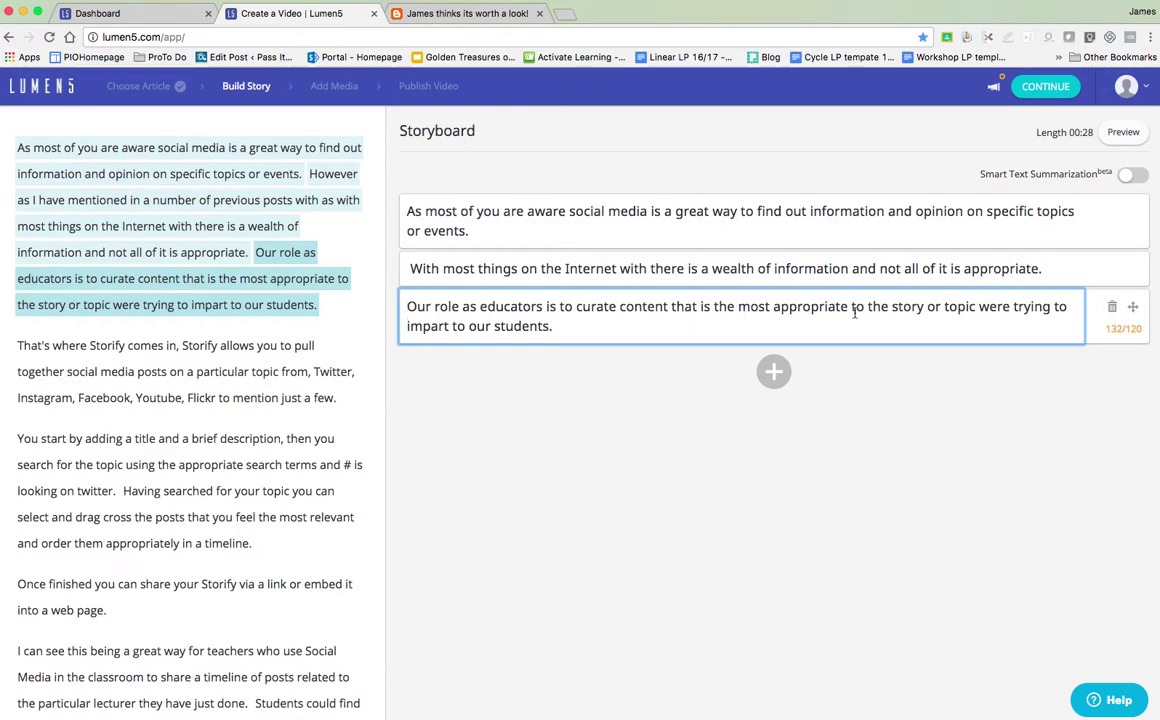
pyautogui.moveTo(855, 313); pyautogui.dragTo(862, 321)
pyautogui.press('BackSpace')
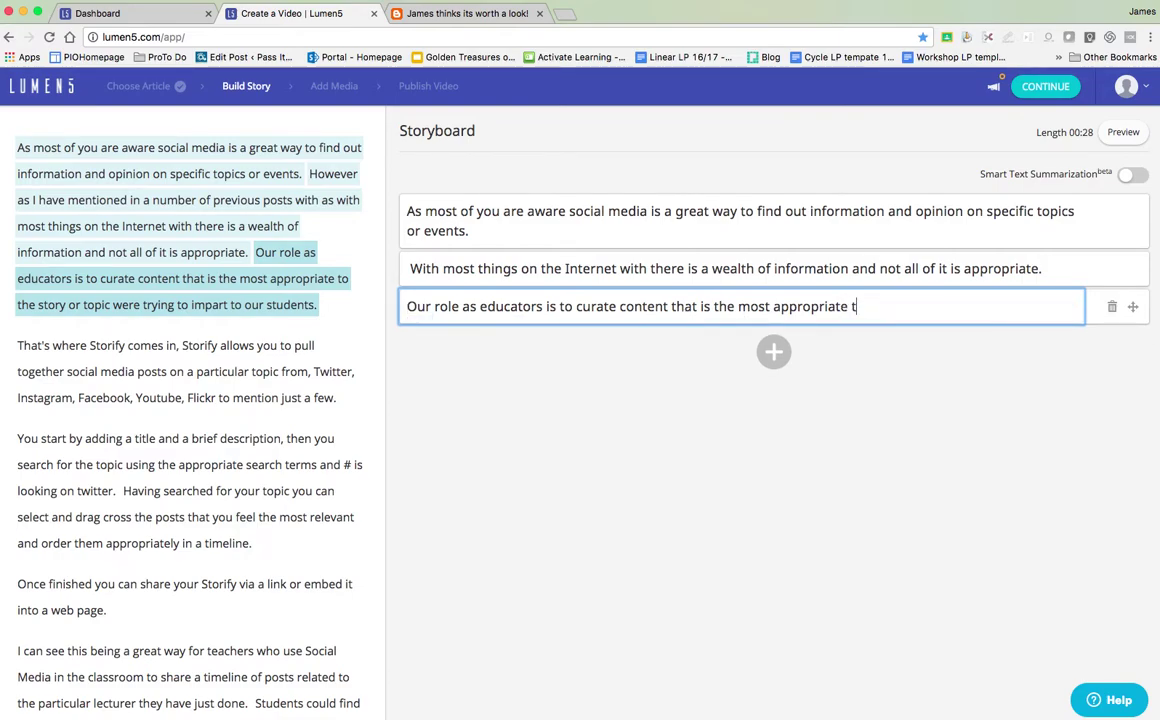
pyautogui.press('BackSpace')
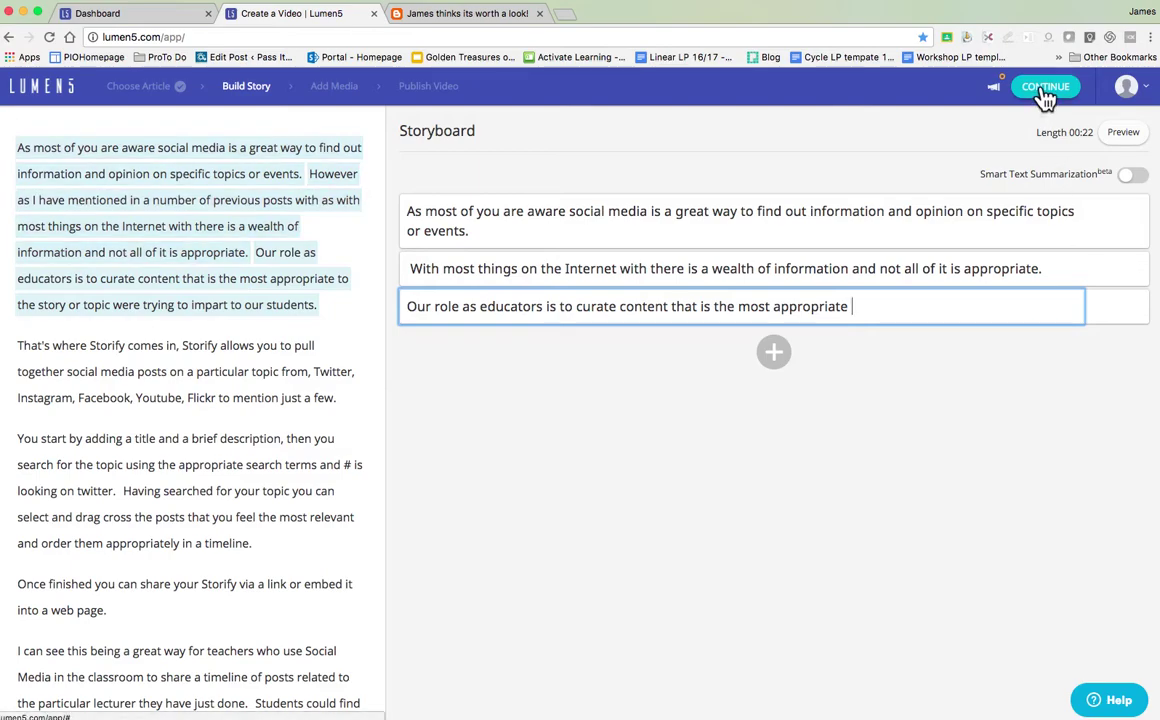
# Play the story preview, then close it
pyautogui.click(1132, 138)
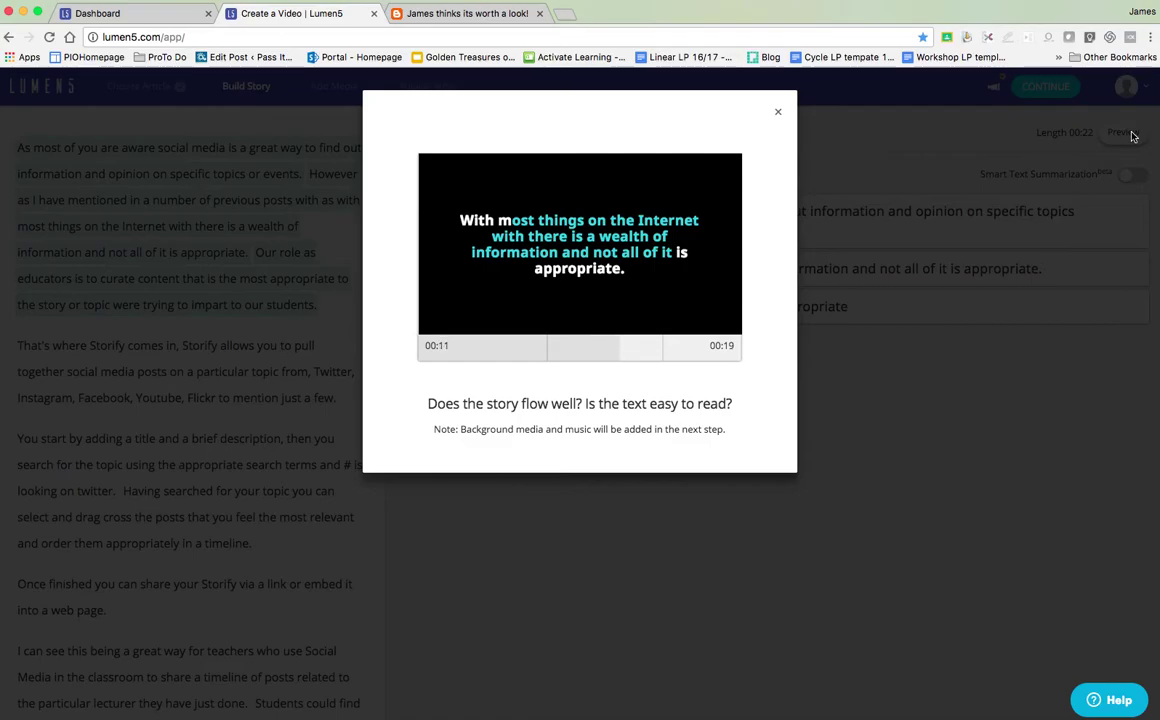
pyautogui.click(777, 113)
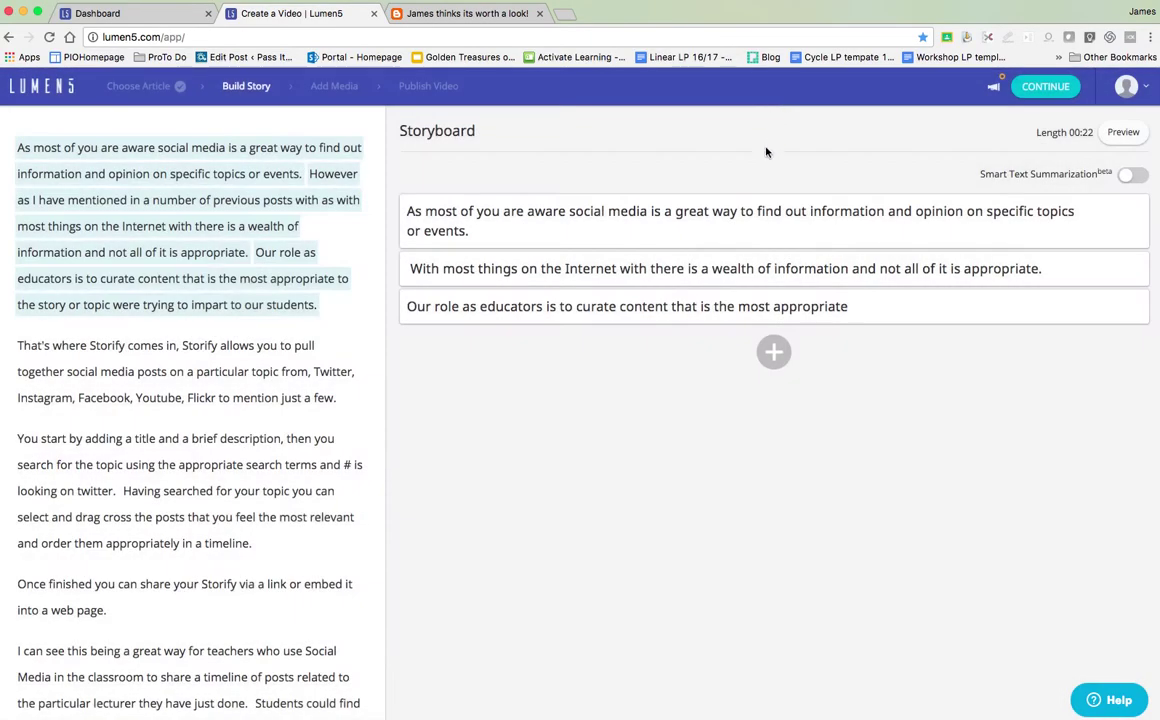
# Continue to the media step and keep the first scene's text style unchanged
pyautogui.click(1045, 90)
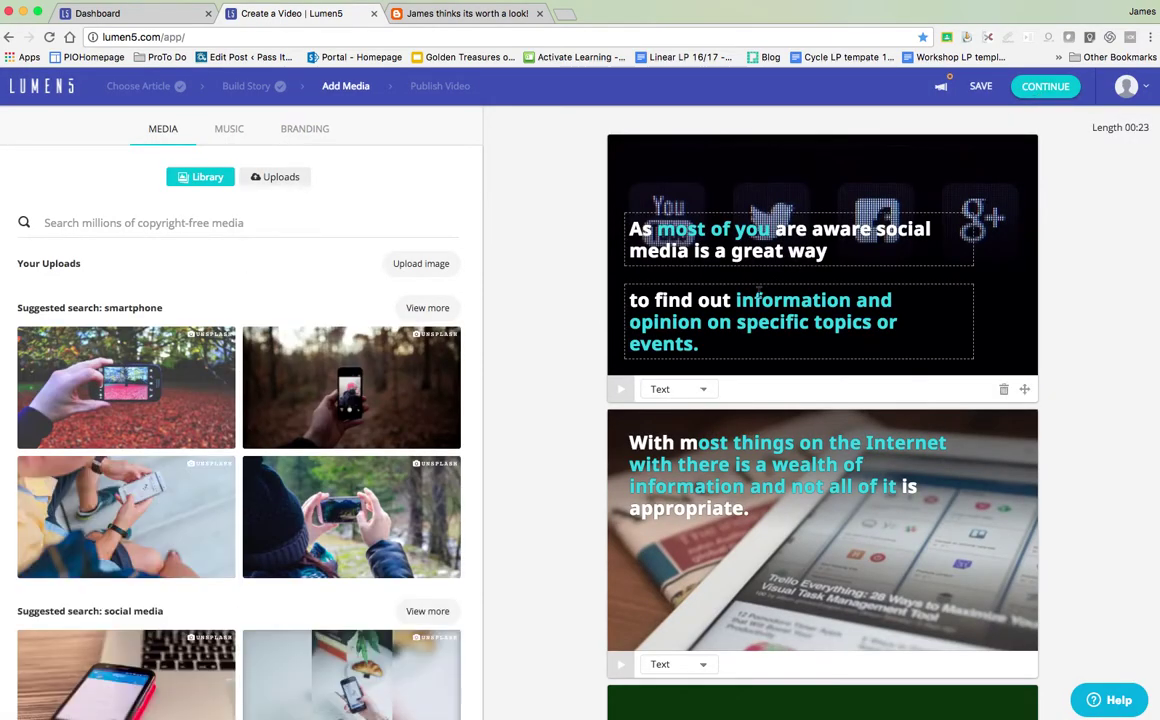
pyautogui.moveTo(679, 389)
pyautogui.scroll(-2, 740, 360)
pyautogui.scroll(2, 700, 390)
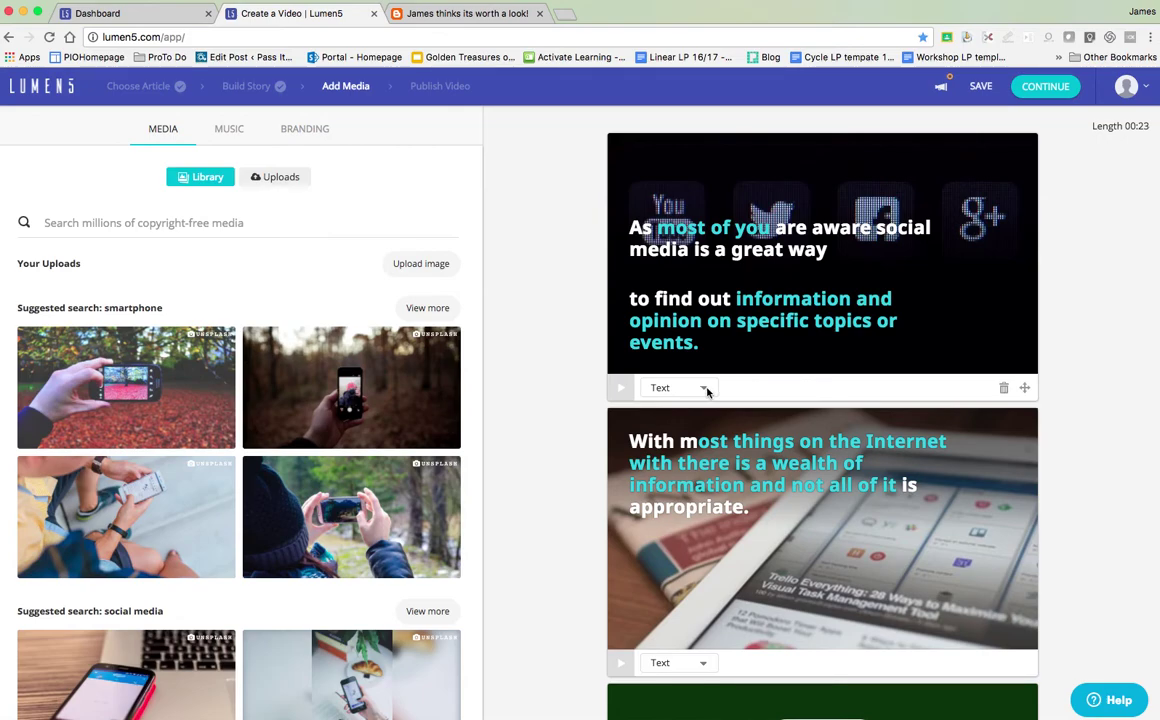
pyautogui.click(704, 389)
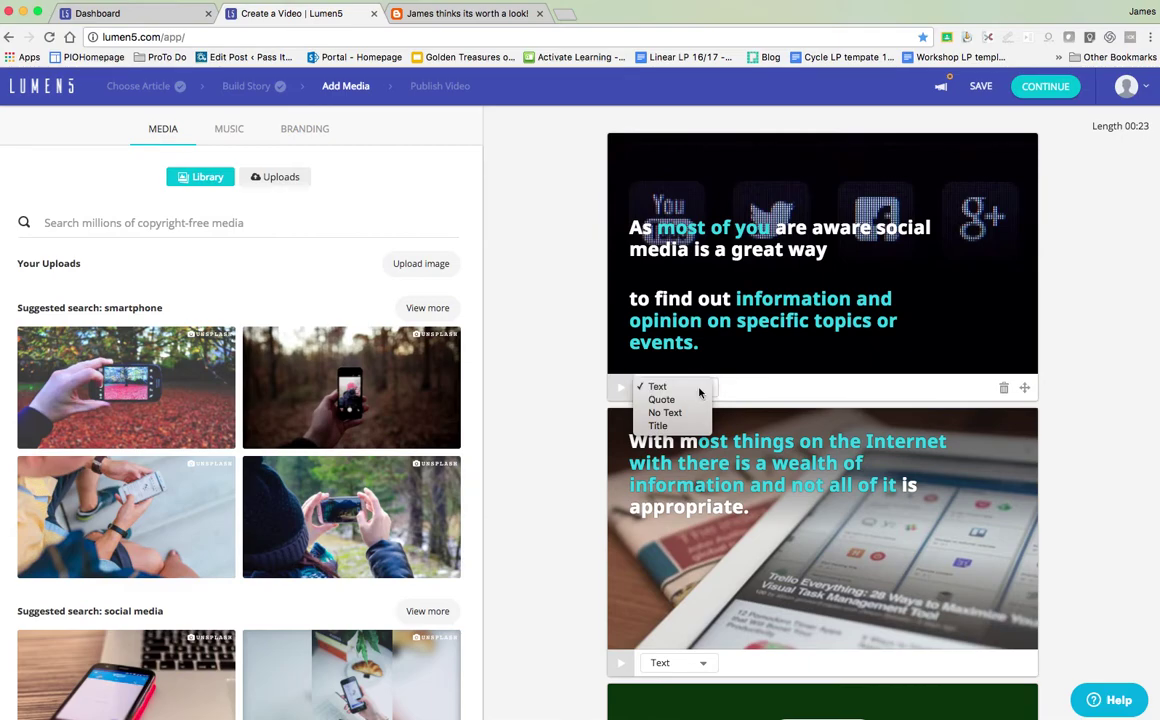
pyautogui.click(700, 388)
# Drop the hand-holding-phone-over-autumn-leaves photo onto the third scene
pyautogui.scroll(-3, 760, 400)
pyautogui.scroll(-3, 778, 410)
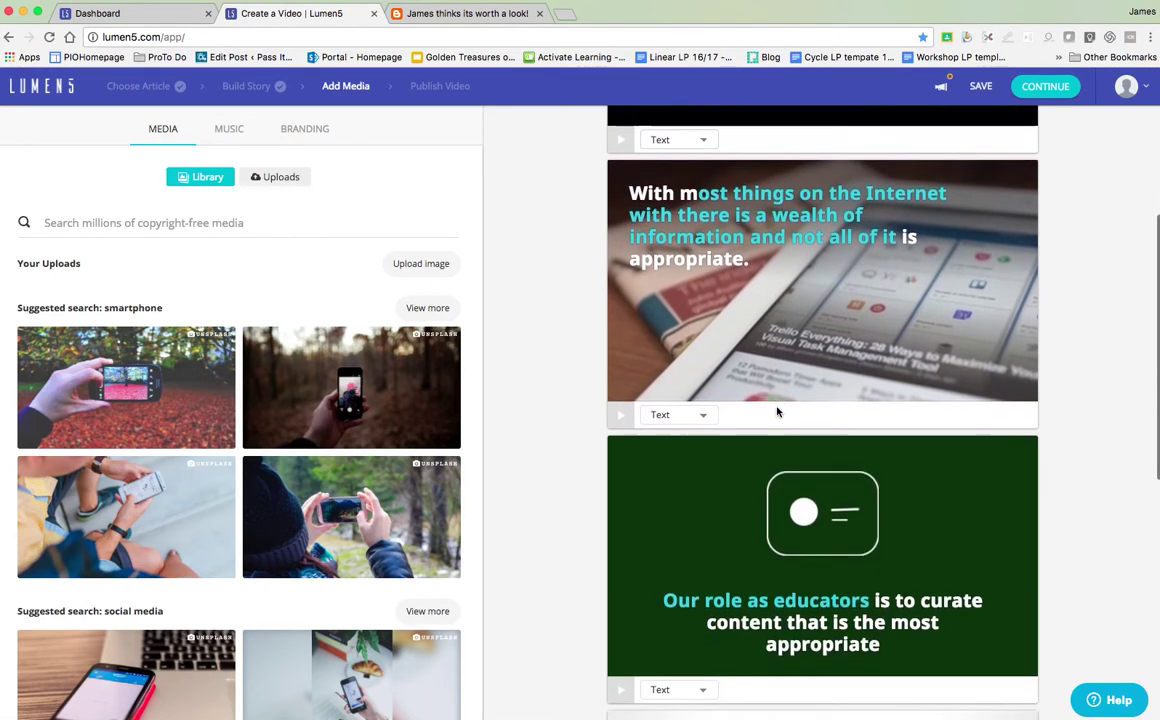
pyautogui.scroll(-5, 778, 410)
pyautogui.scroll(-1, 777, 409)
pyautogui.scroll(2, 740, 380)
pyautogui.scroll(1, 668, 339)
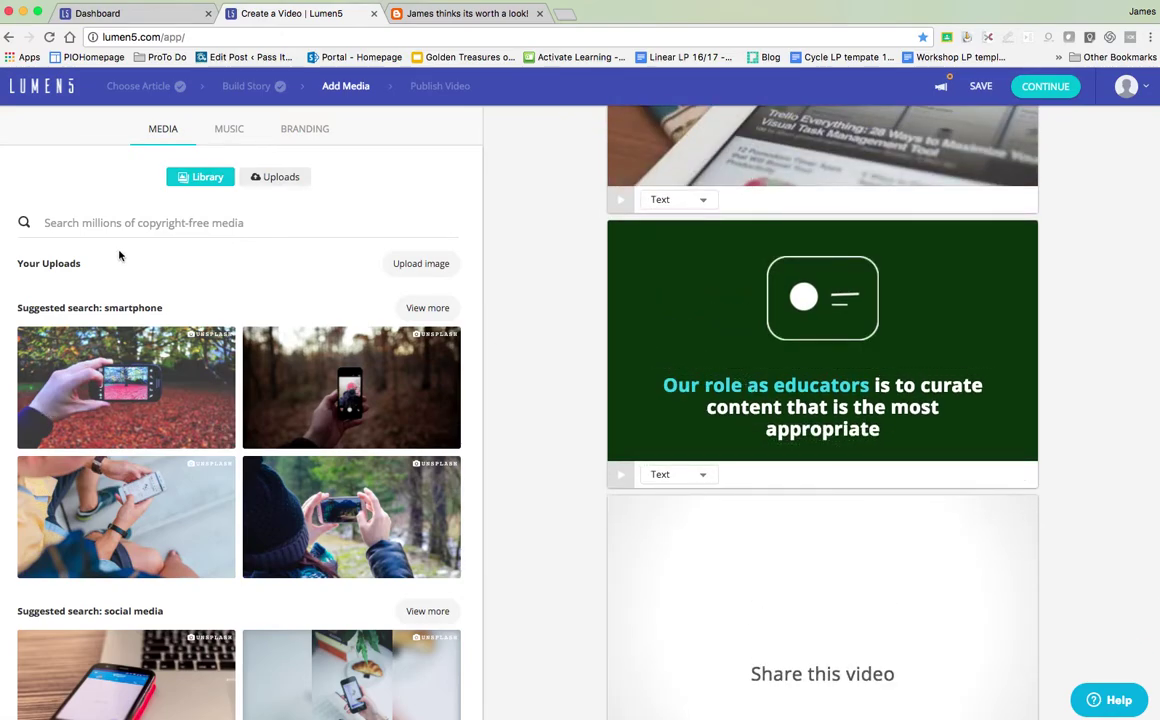
pyautogui.moveTo(126, 388)
pyautogui.moveTo(125, 390)
pyautogui.mouseDown()
pyautogui.moveTo(596, 446)
pyautogui.moveTo(738, 550)
pyautogui.mouseUp()
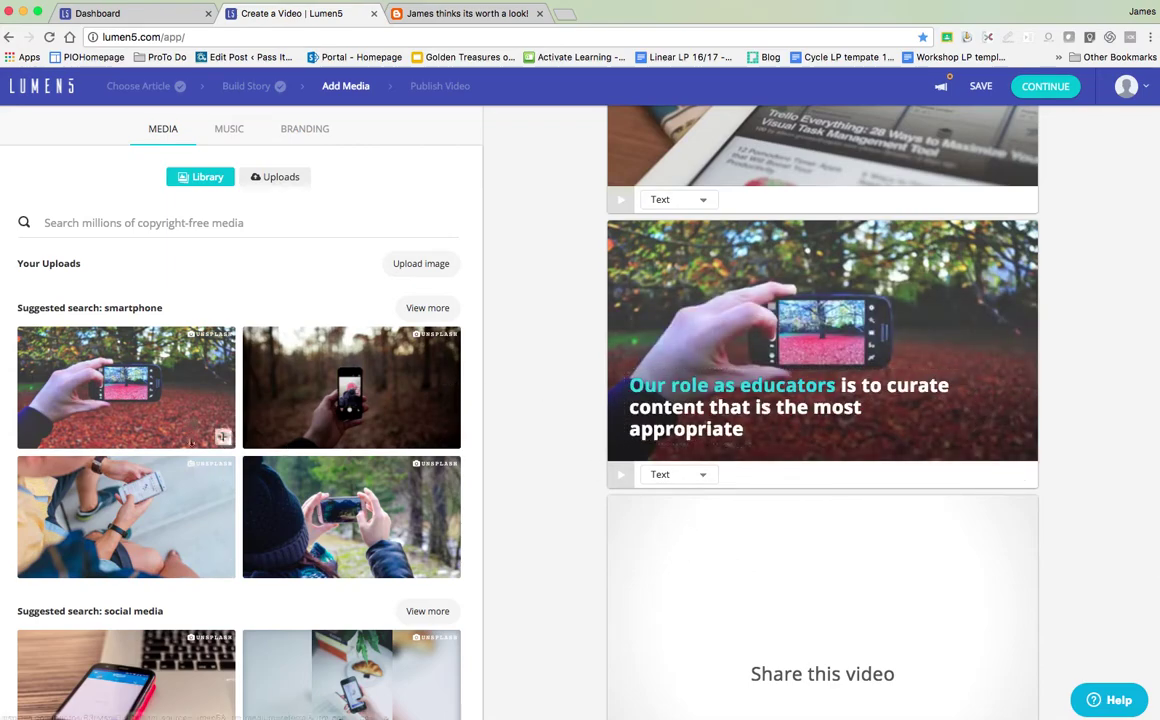
# Search media for 'library' and drop the book-stacks photo onto the third scene
pyautogui.click(72, 223)
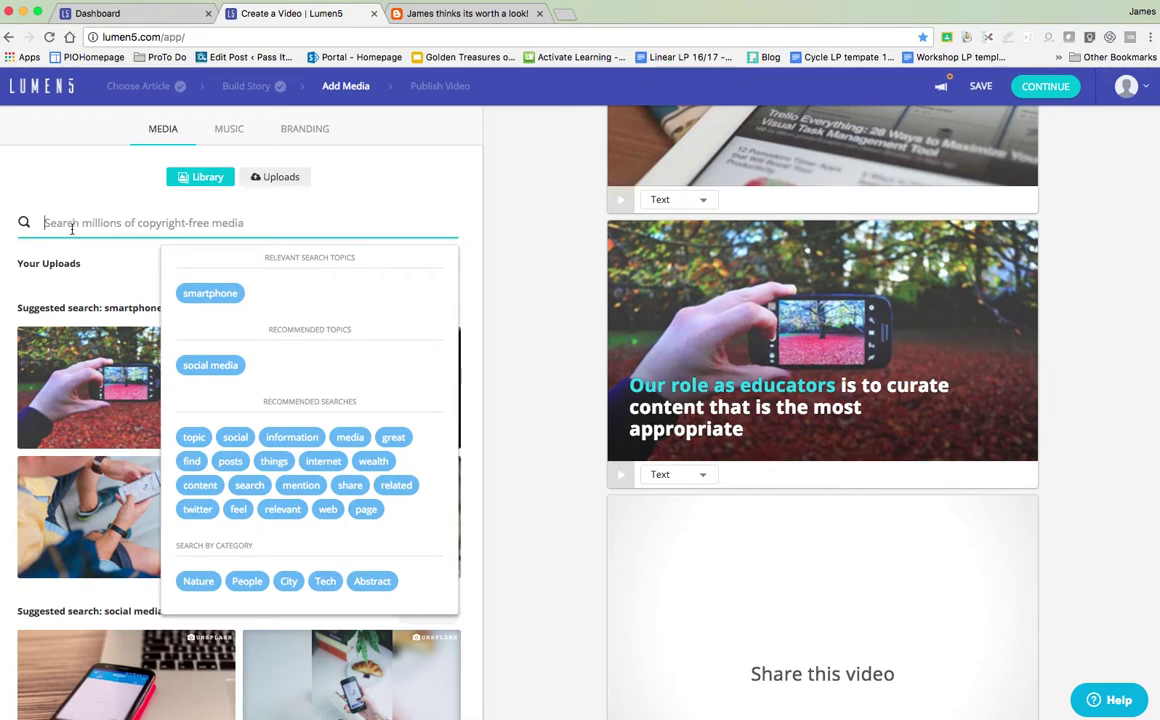
pyautogui.write('library')
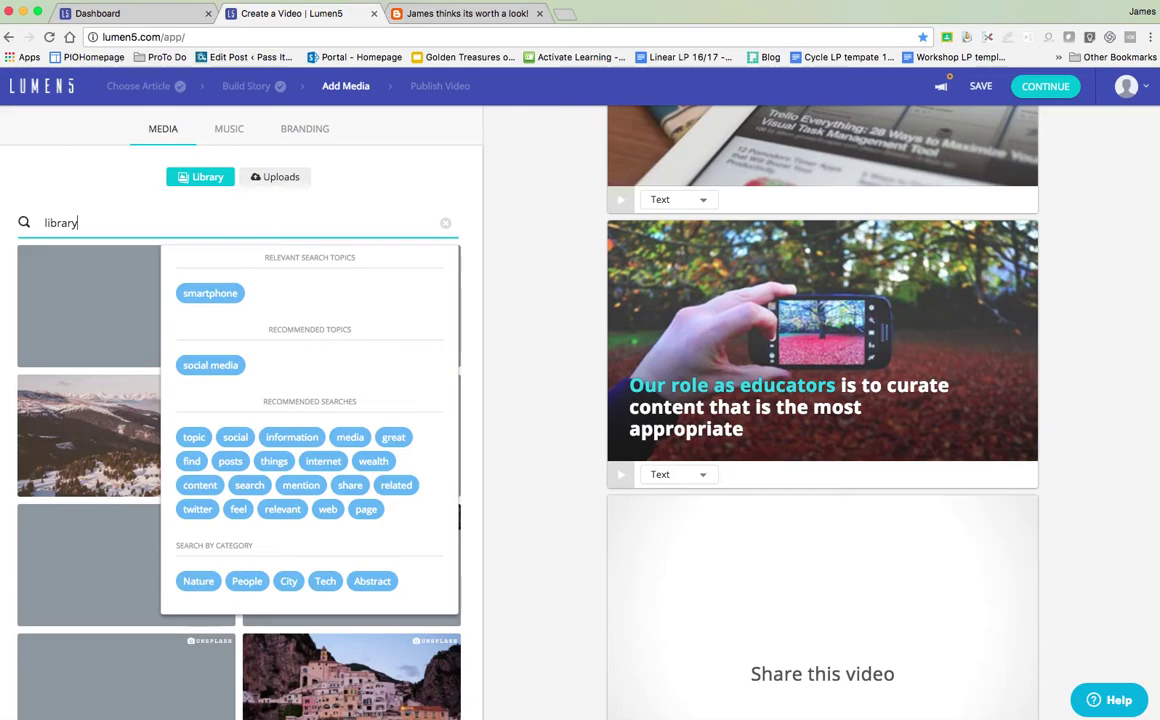
pyautogui.press('Return')
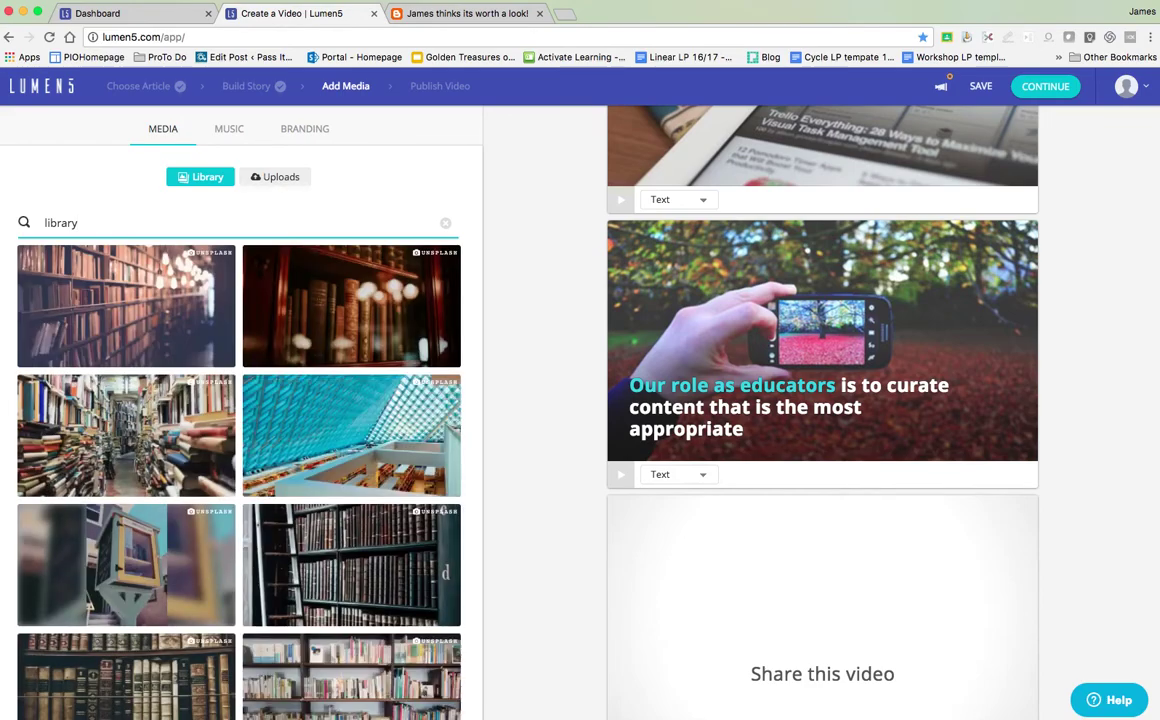
pyautogui.moveTo(126, 435)
pyautogui.moveTo(133, 443); pyautogui.dragTo(694, 561)
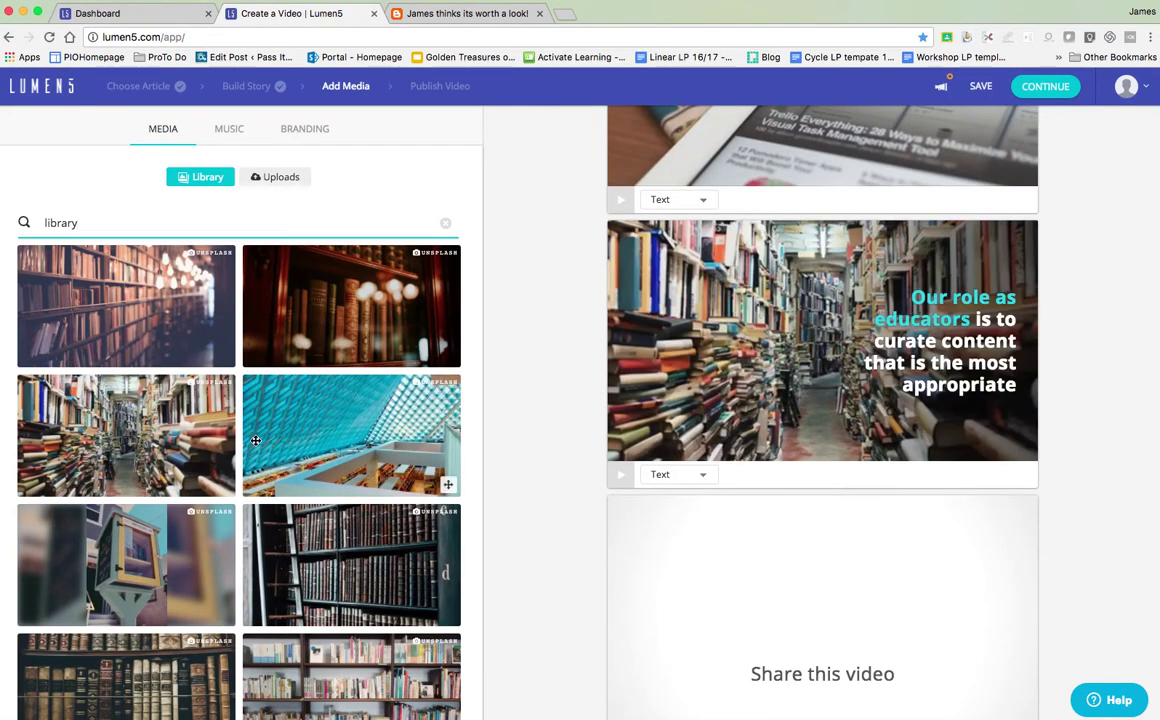
pyautogui.moveTo(822, 340)
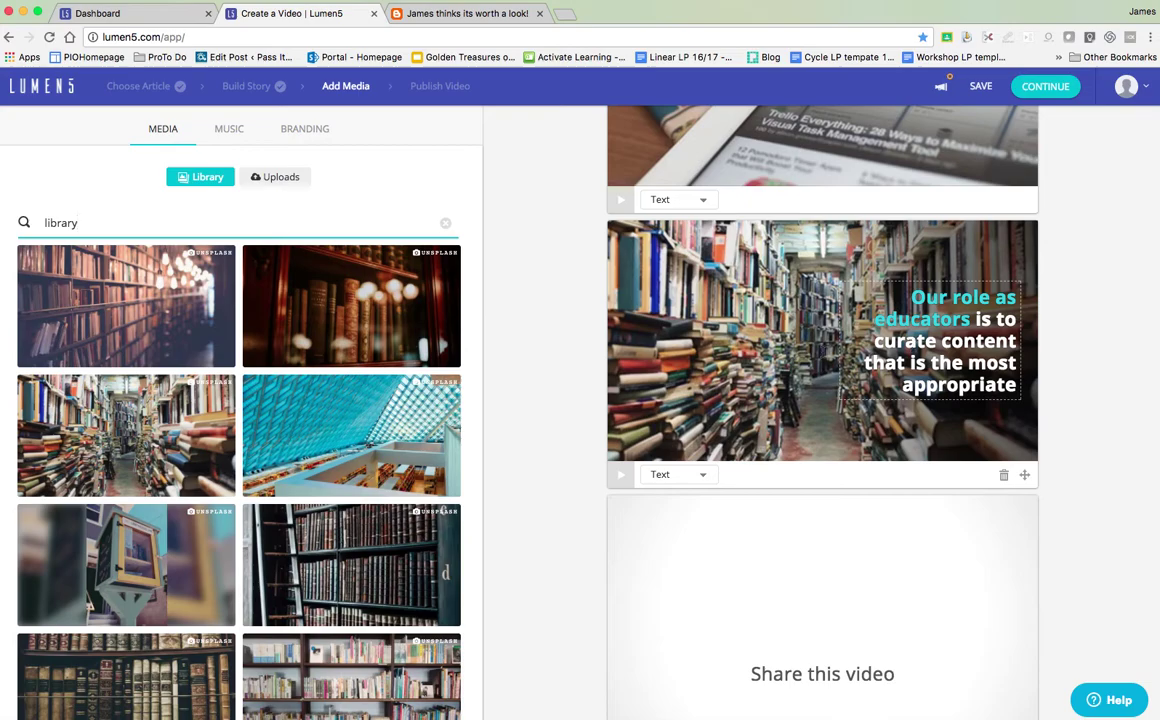
# Scroll through the storyboard to review the scenes with the new library background
pyautogui.scroll(5, 806, 341)
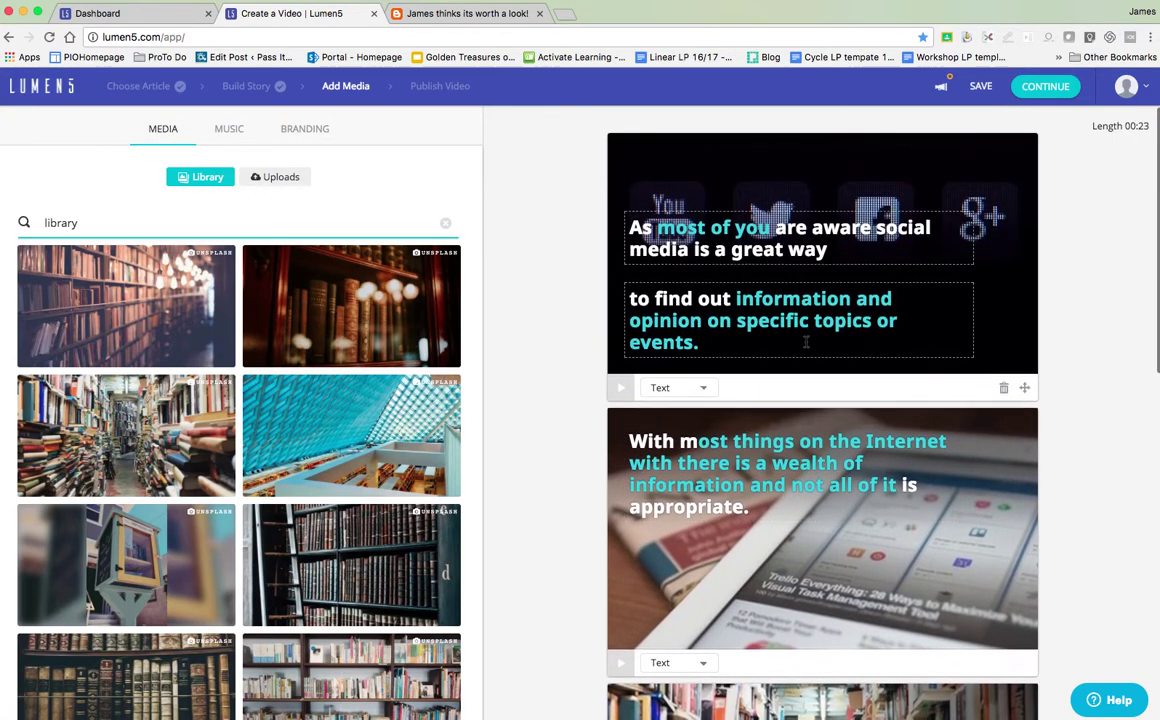
pyautogui.scroll(-2, 806, 341)
pyautogui.scroll(-3, 805, 348)
pyautogui.scroll(-3, 803, 355)
pyautogui.scroll(5, 803, 355)
pyautogui.scroll(3, 803, 355)
pyautogui.scroll(-5, 838, 517)
pyautogui.scroll(-1, 836, 531)
pyautogui.scroll(3, 841, 458)
pyautogui.scroll(3, 848, 466)
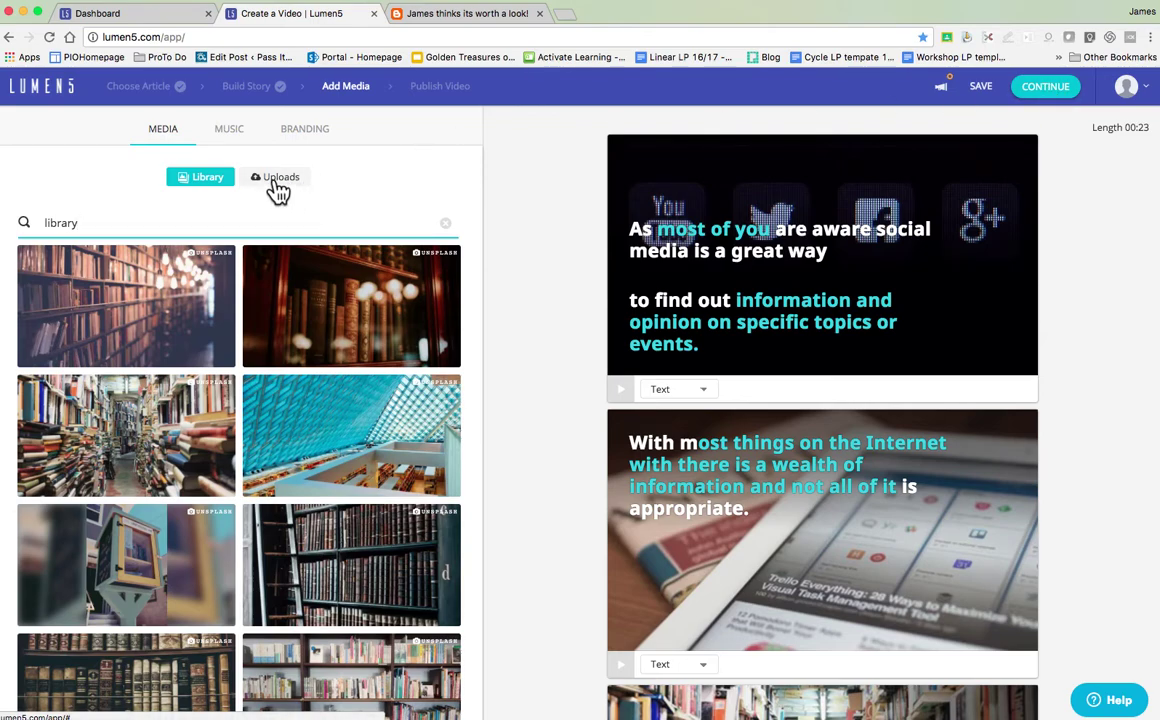
# Choose Acoustic Breeze as the music track and continue to the publish preview
pyautogui.click(229, 136)
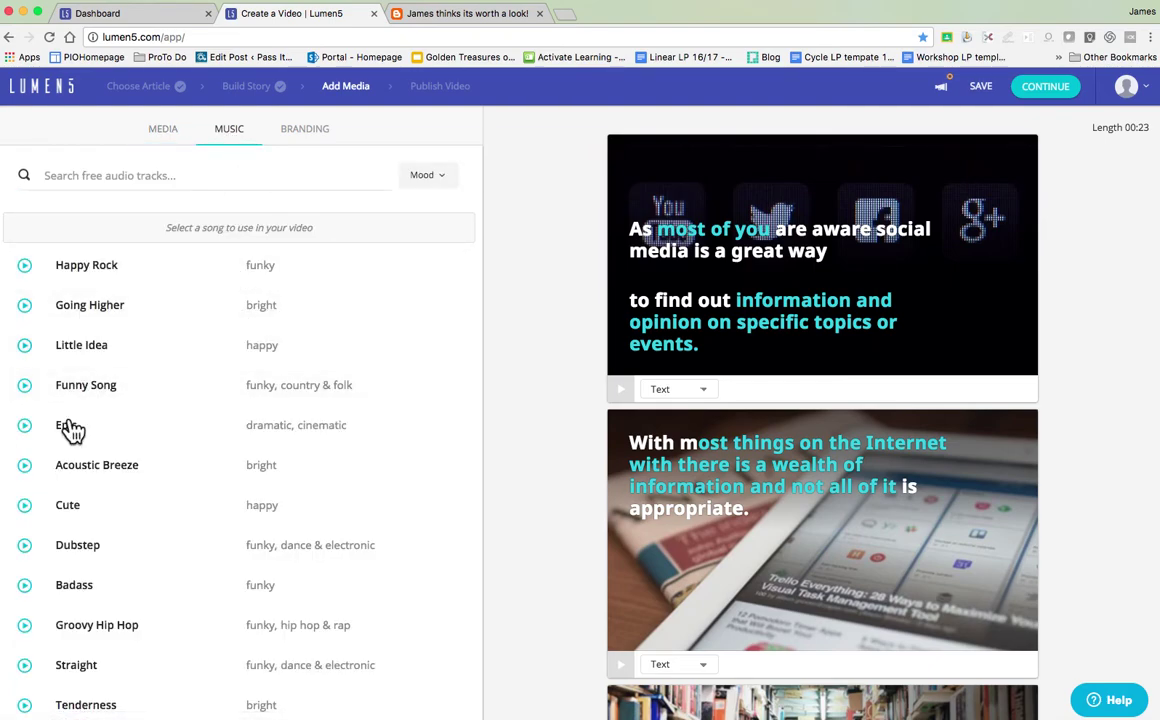
pyautogui.click(122, 468)
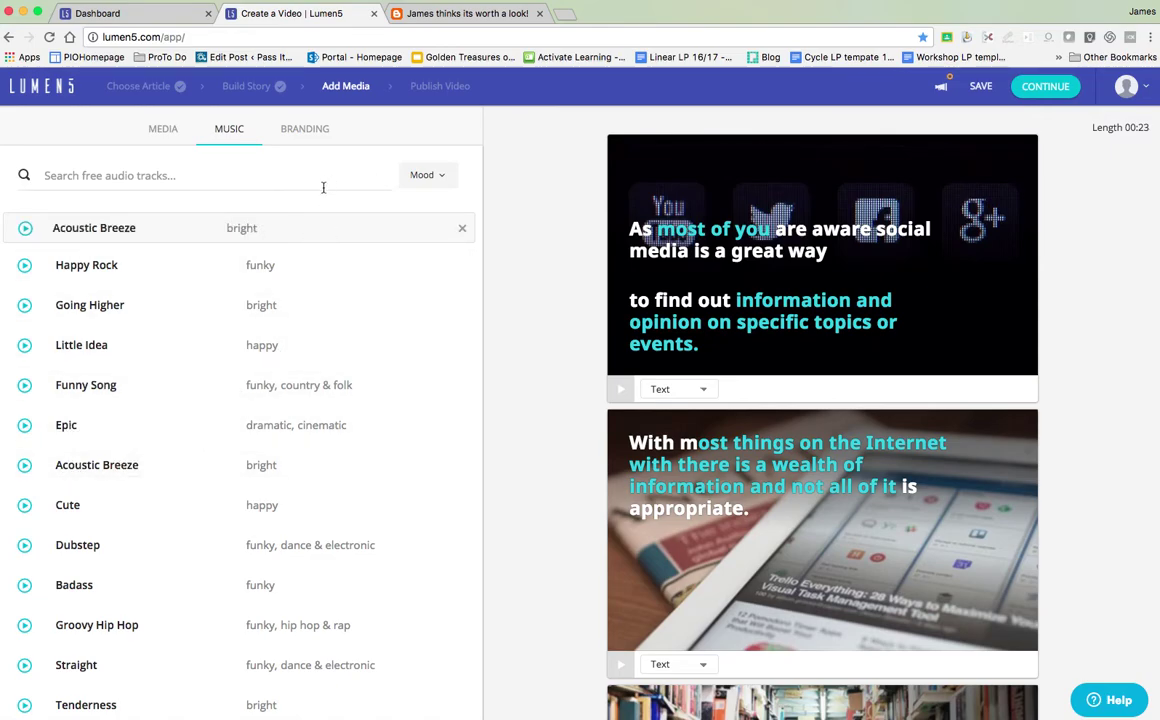
pyautogui.moveTo(822, 265)
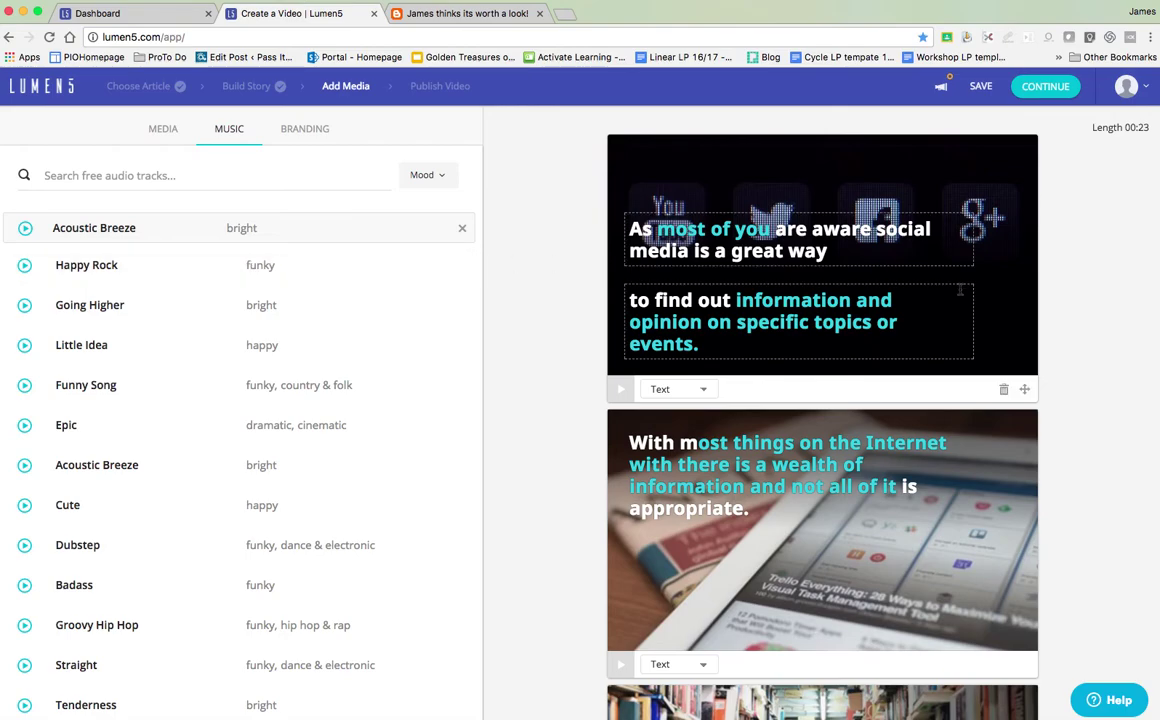
pyautogui.click(1030, 89)
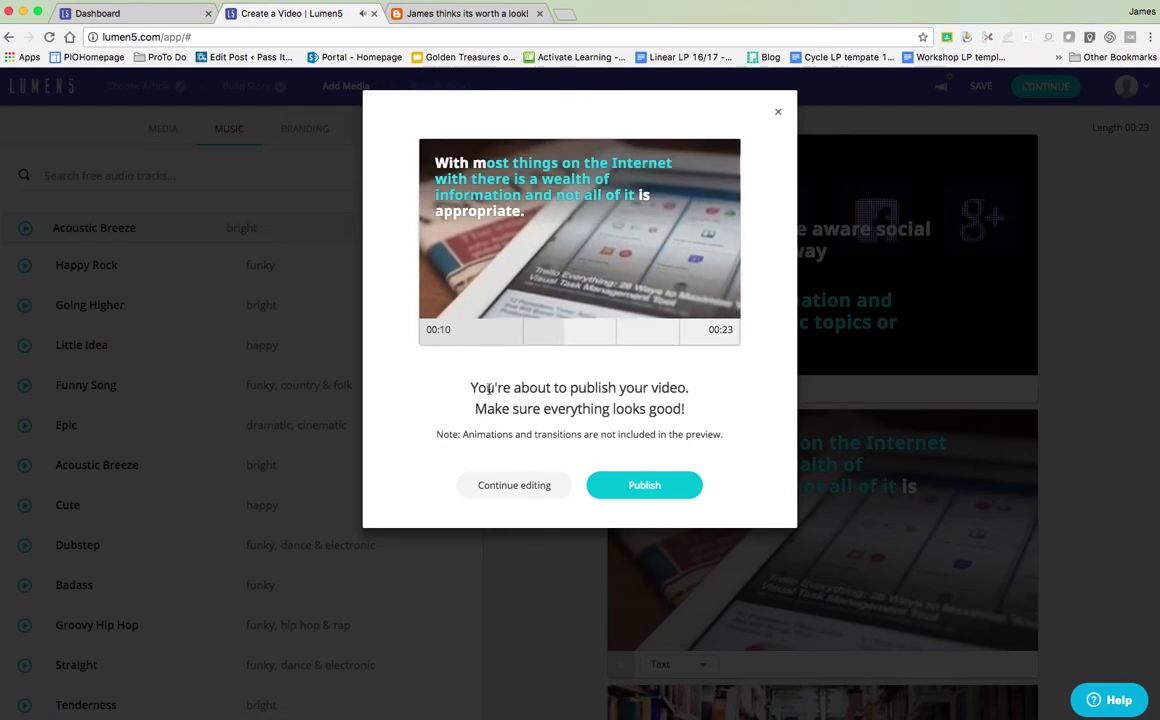
# Confirm publishing the 23-second video
pyautogui.click(646, 488)
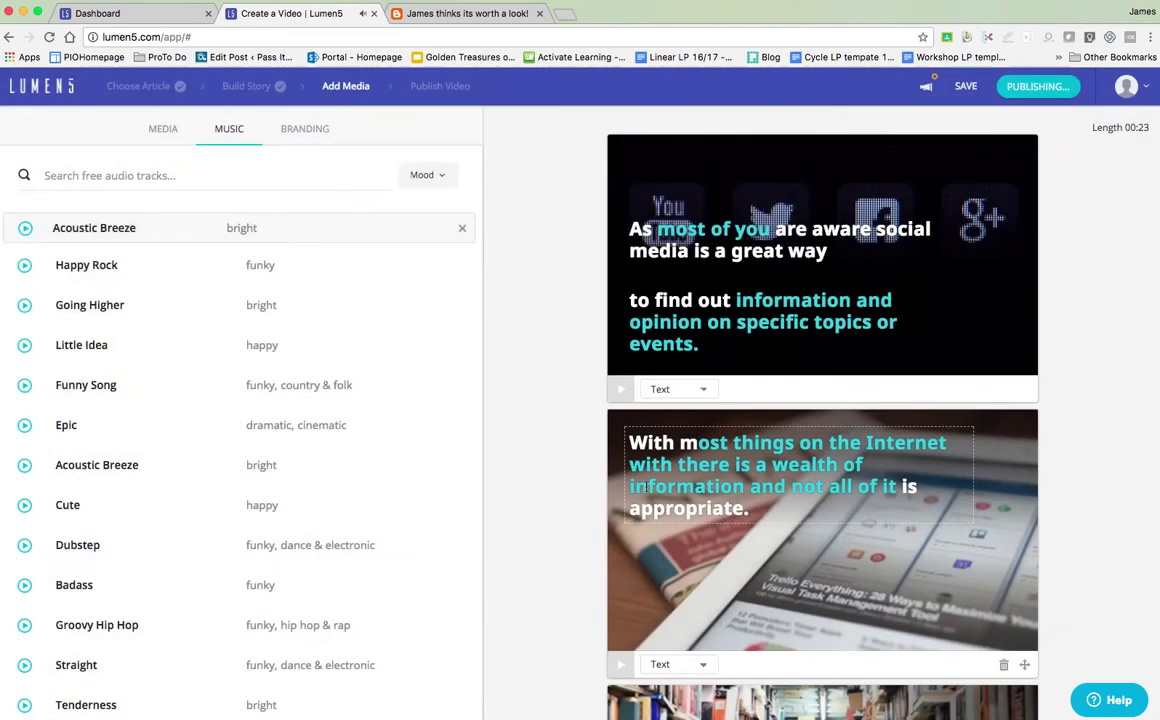